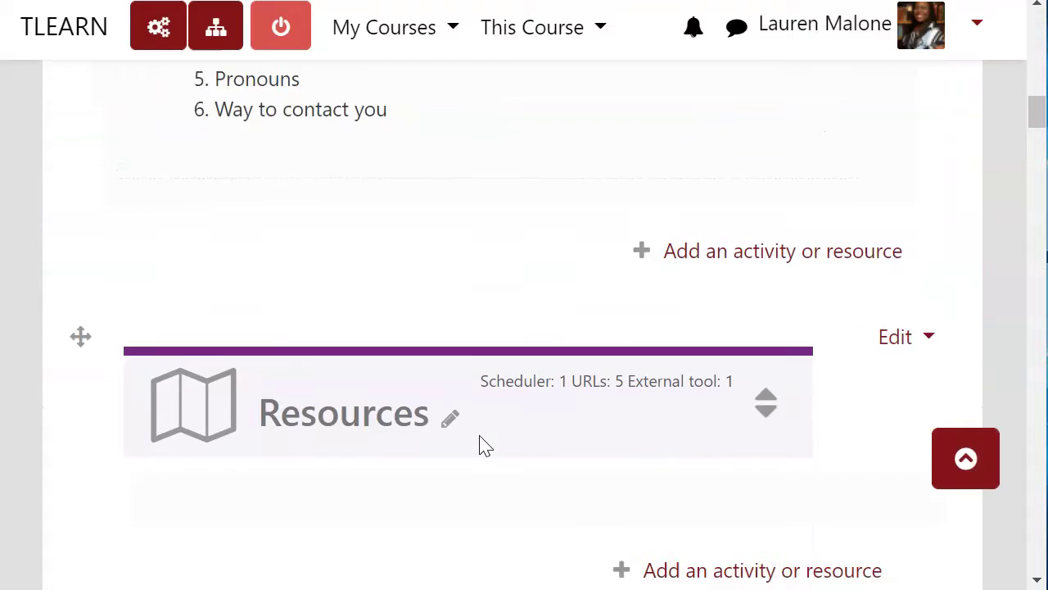
# - Add a new Forum activity to Week 1 through the activity chooser
pyautogui.scroll(-5, 486, 440)
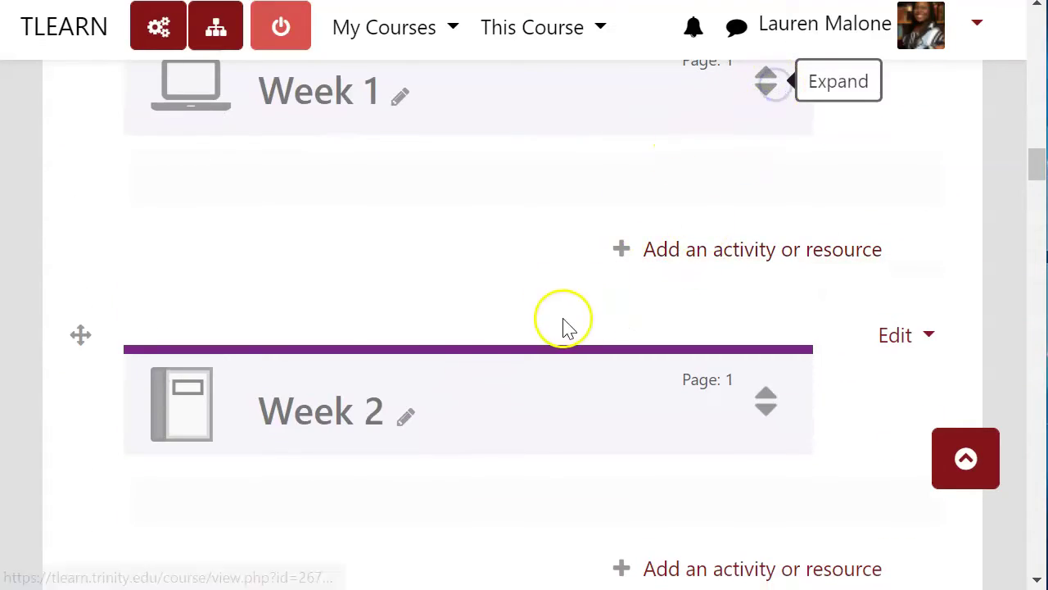
pyautogui.scroll(-3, 590, 375)
pyautogui.click(734, 285)
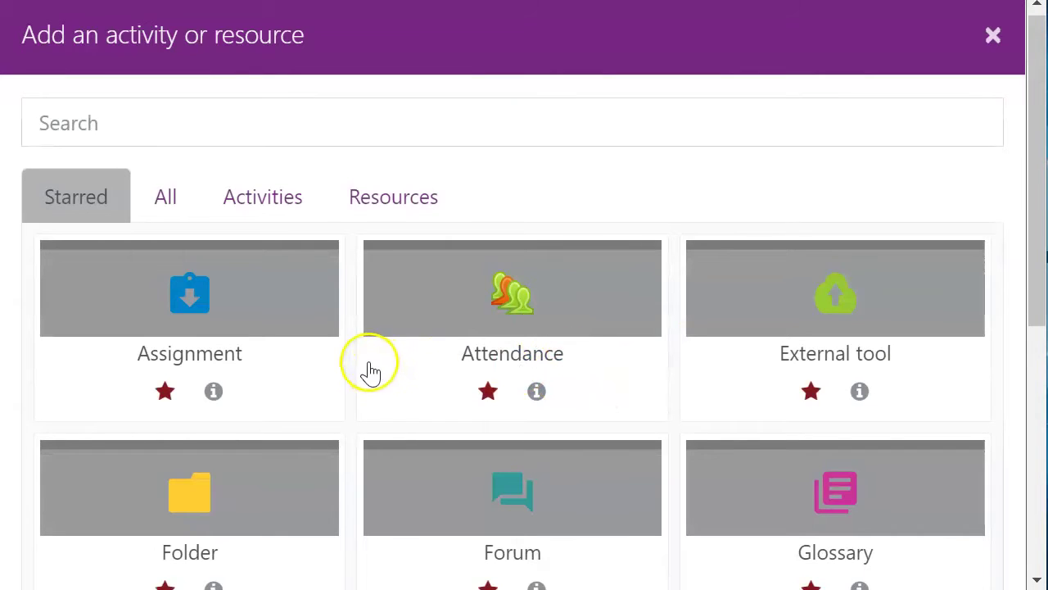
pyautogui.scroll(-2, 385, 369)
pyautogui.click(484, 372)
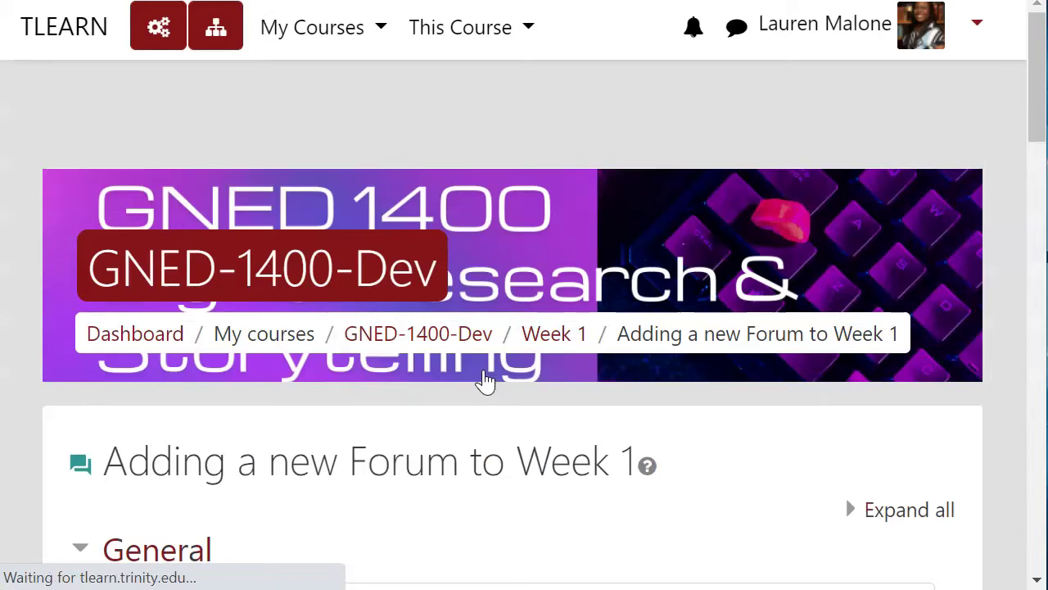
pyautogui.scroll(-5, 486, 403)
# - Name the forum 'Guest Speaker Discussions', keep Display description off, and expand Availability with no due date
pyautogui.click(501, 231)
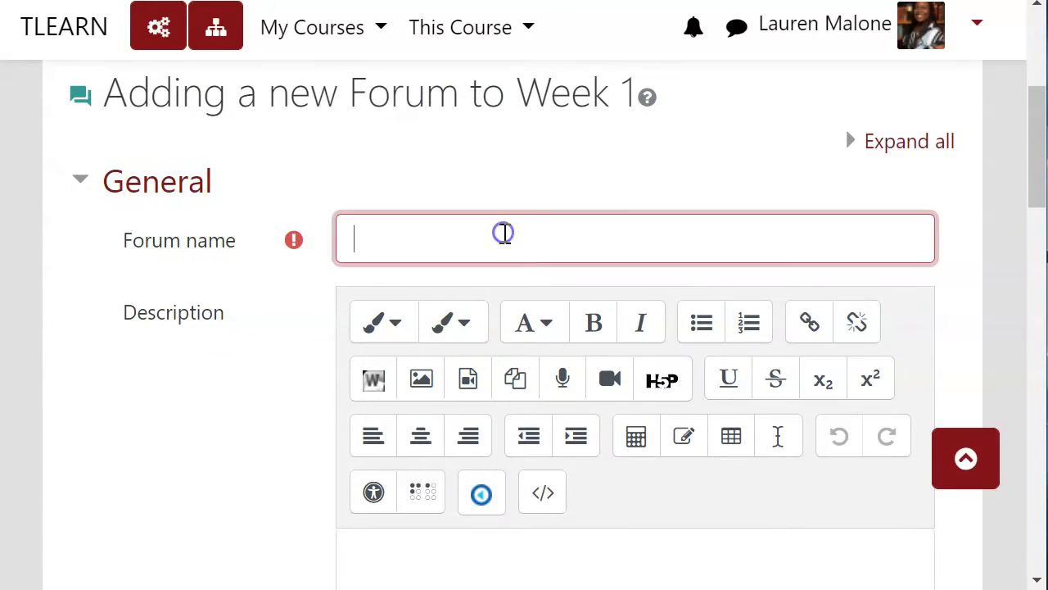
pyautogui.write('Guest ')
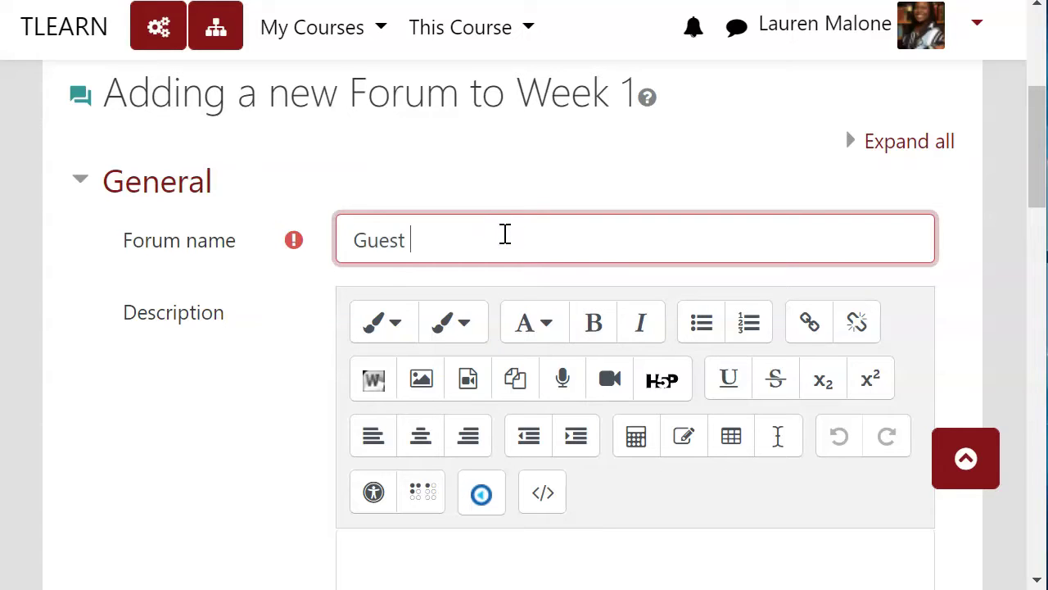
pyautogui.write('Speaker')
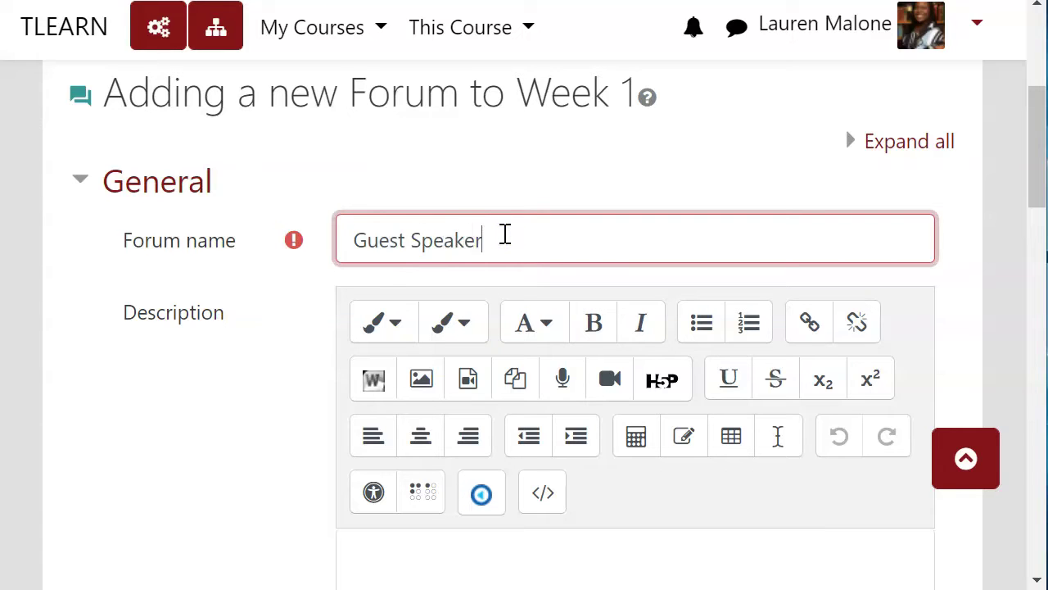
pyautogui.write(' Discussions')
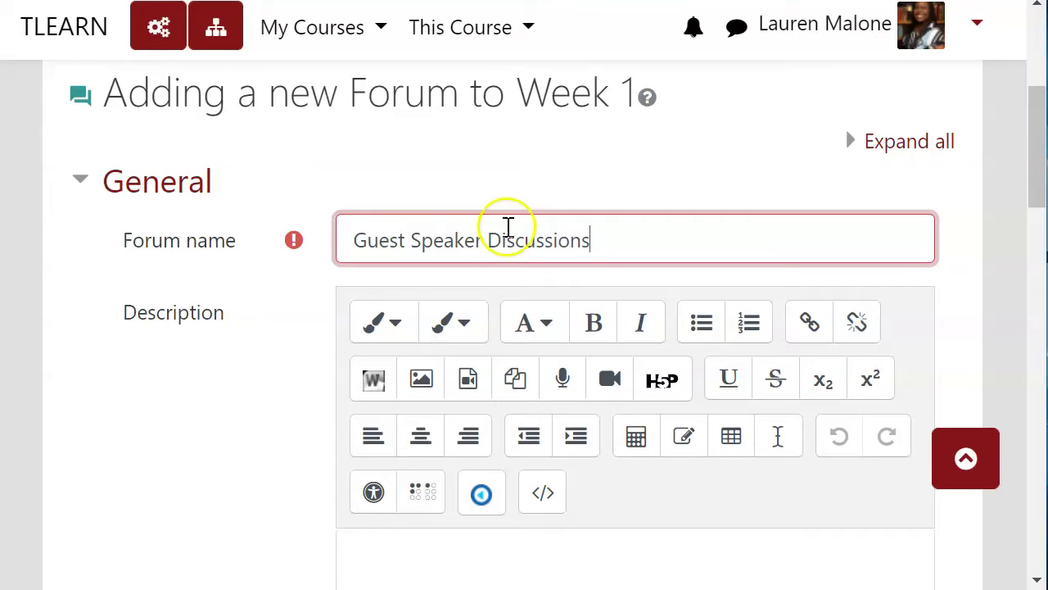
pyautogui.scroll(-3, 508, 262)
pyautogui.scroll(-5, 566, 370)
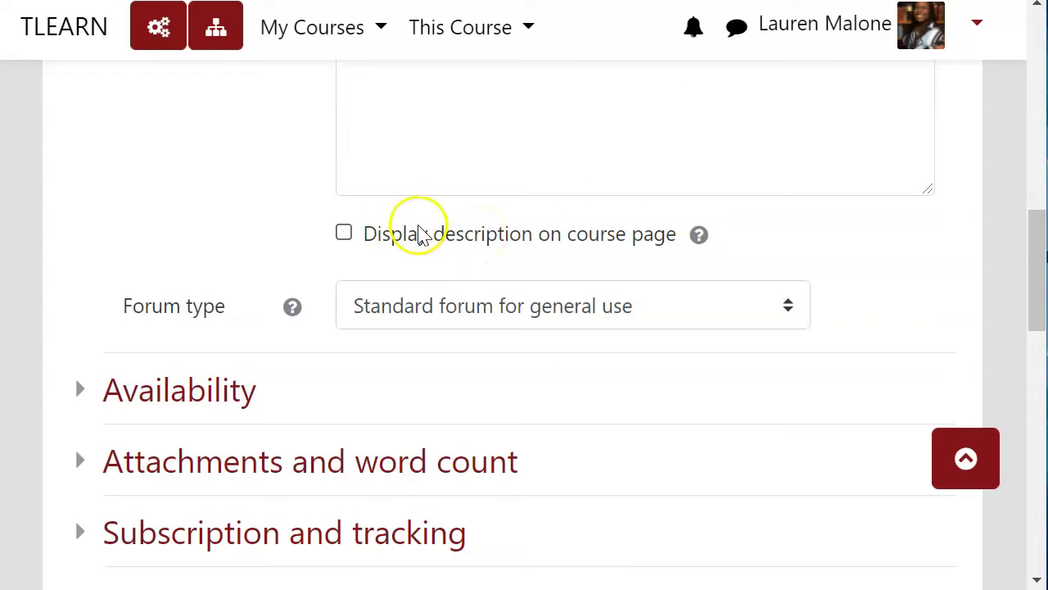
pyautogui.click(394, 239)
pyautogui.click(394, 239)
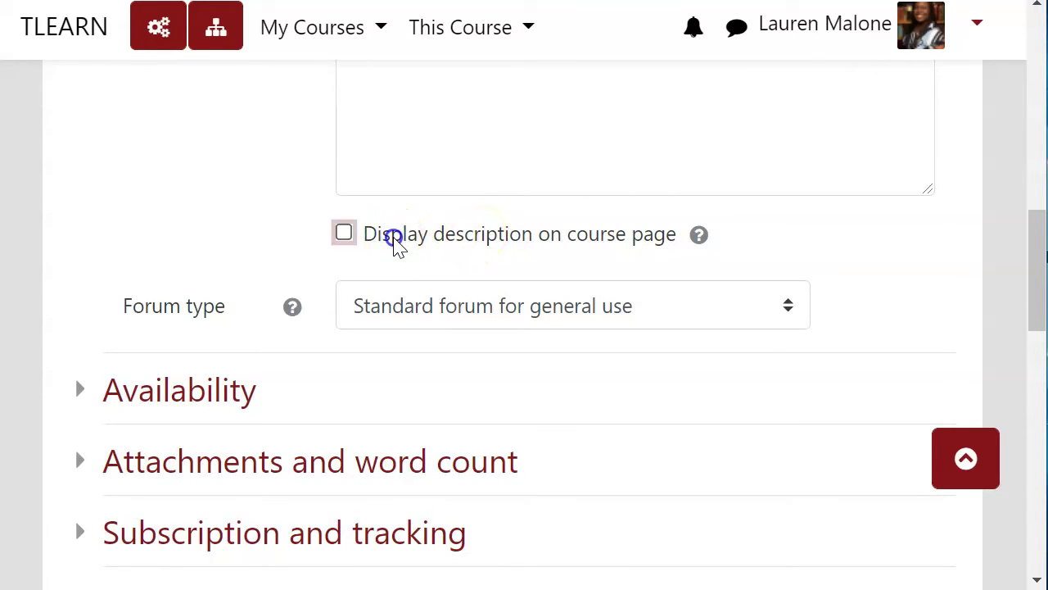
pyautogui.scroll(-3, 393, 241)
pyautogui.click(178, 145)
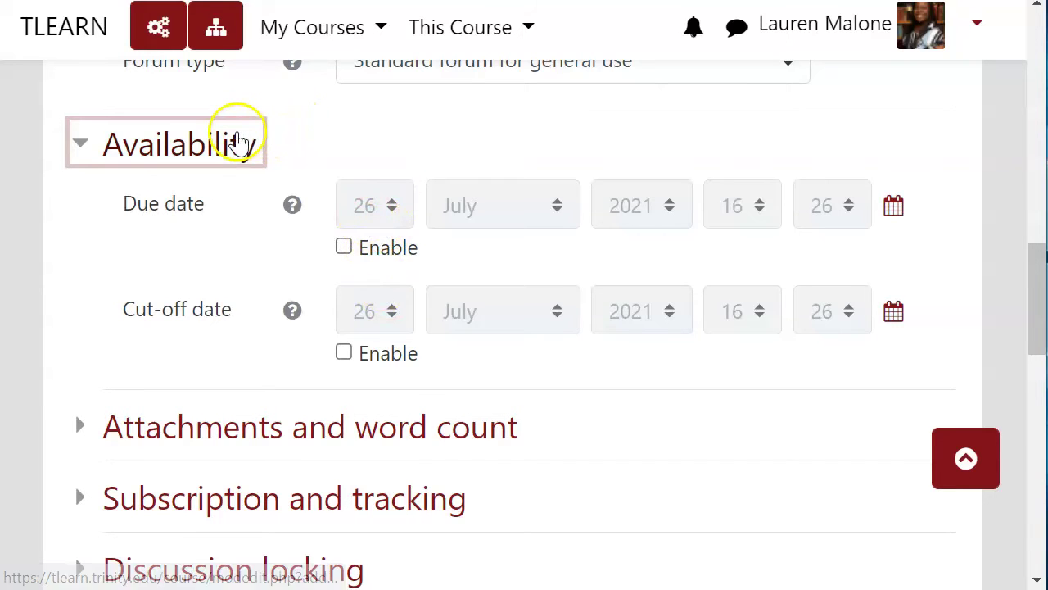
# - Set Maximum number of attachments to 5 and Display word count to Yes
pyautogui.click(235, 139)
pyautogui.click(287, 213)
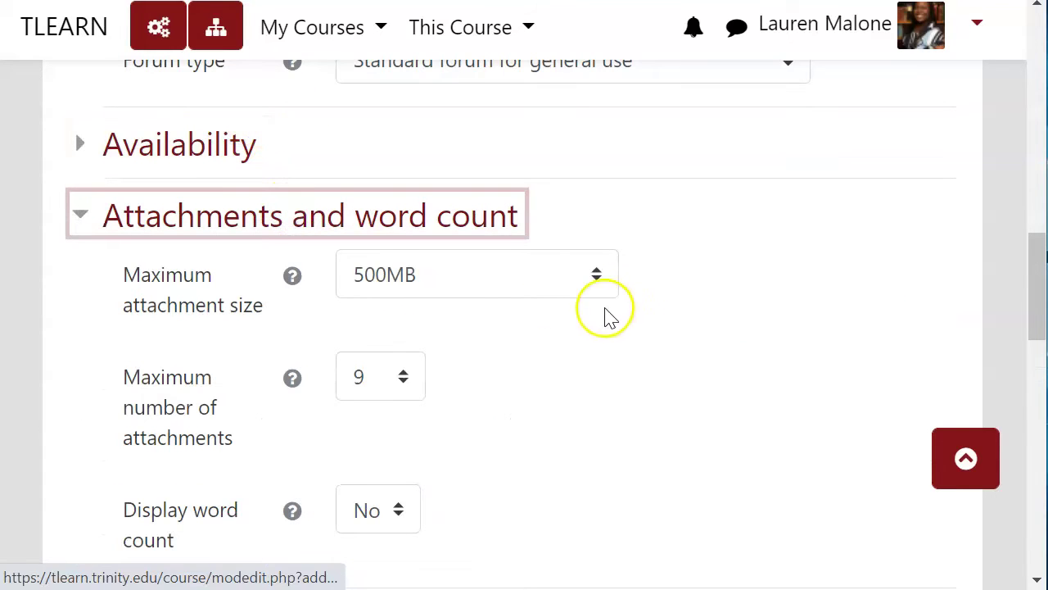
pyautogui.scroll(-3, 612, 332)
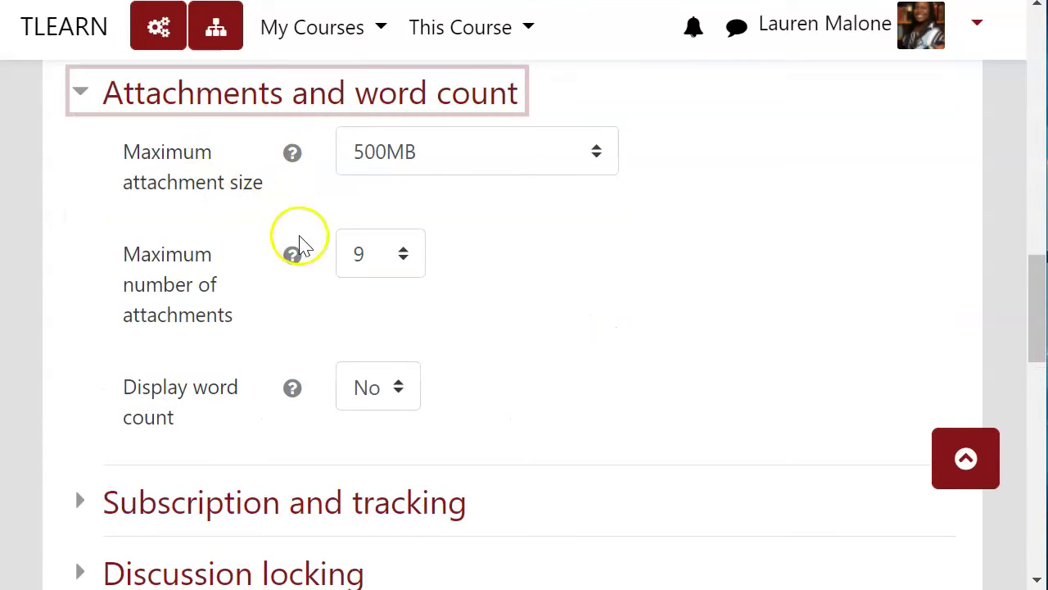
pyautogui.click(381, 254)
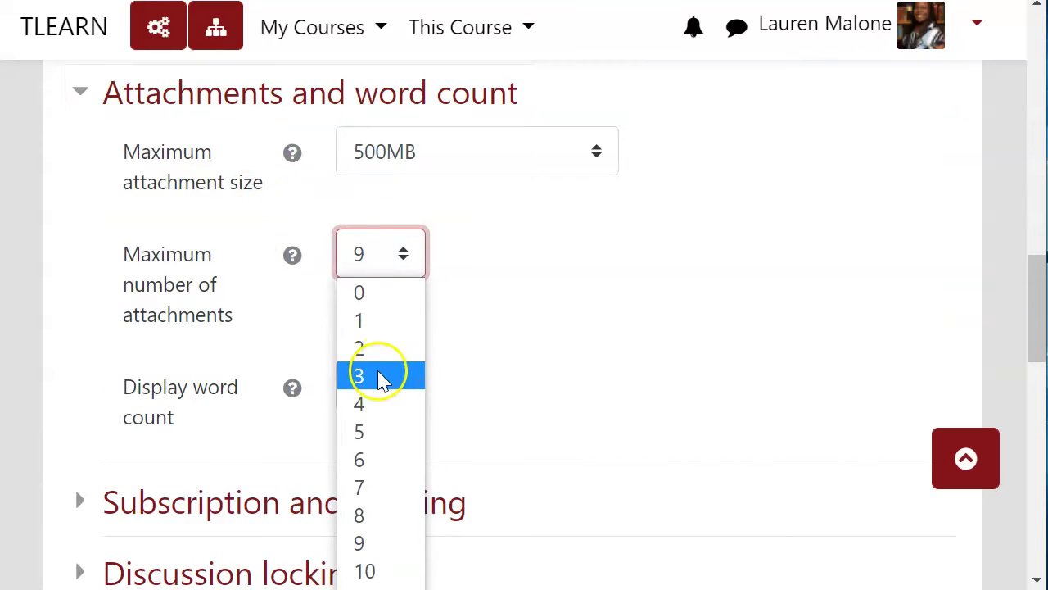
pyautogui.click(376, 432)
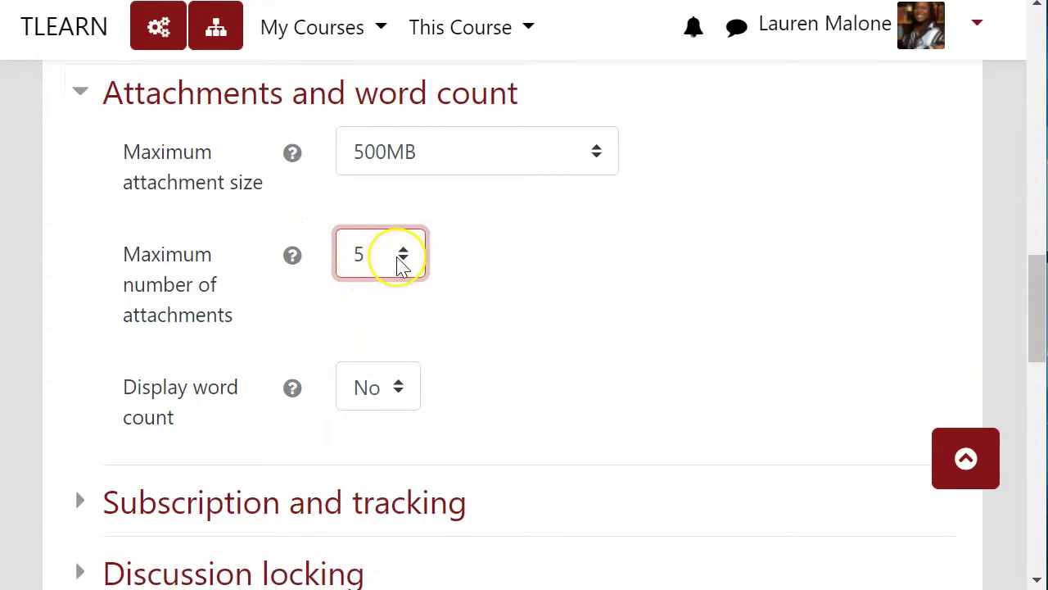
pyautogui.click(378, 397)
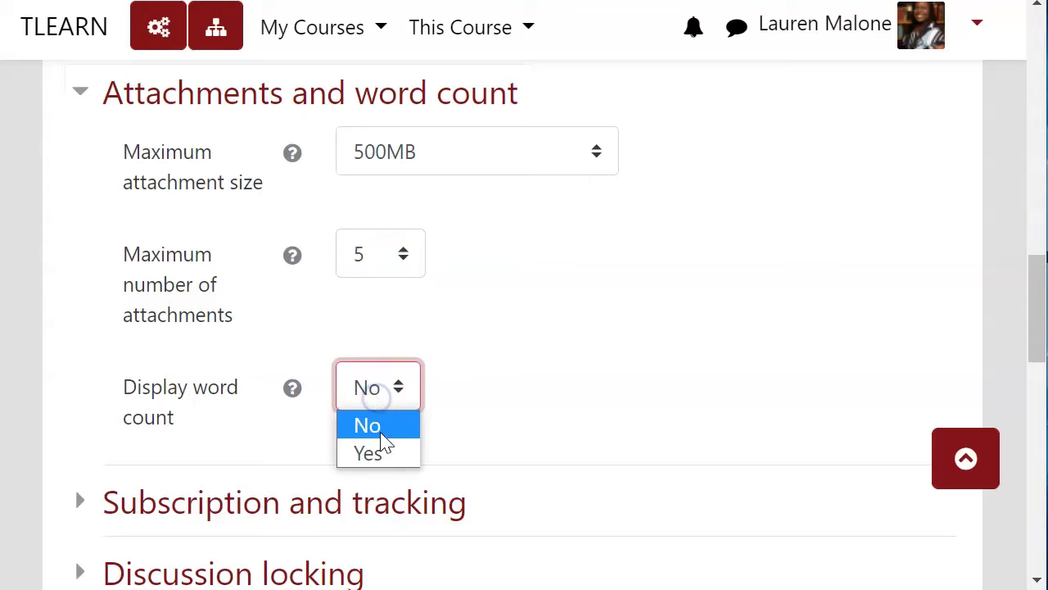
pyautogui.click(384, 453)
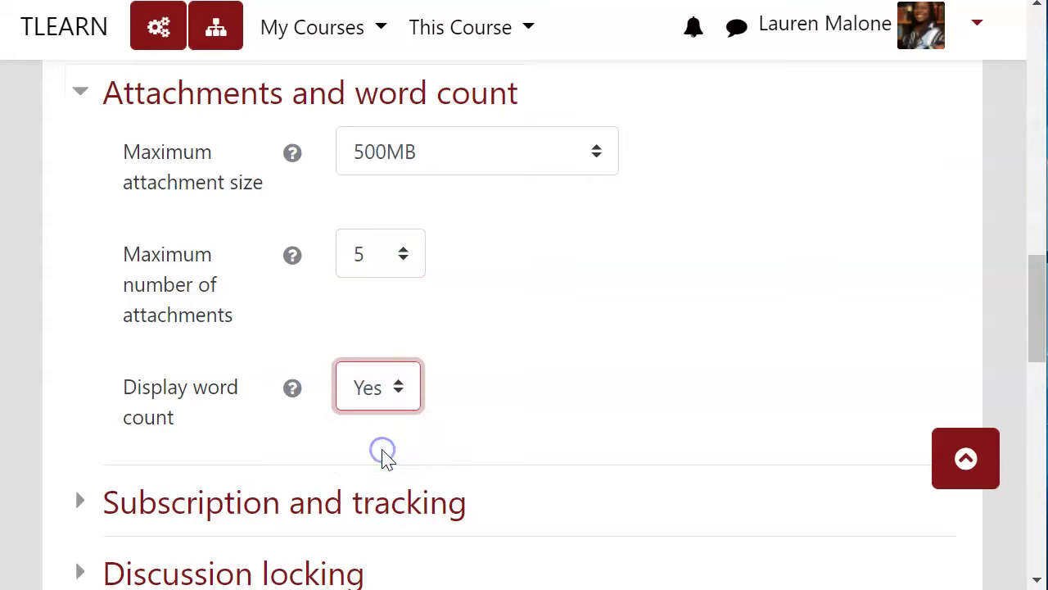
pyautogui.click(542, 290)
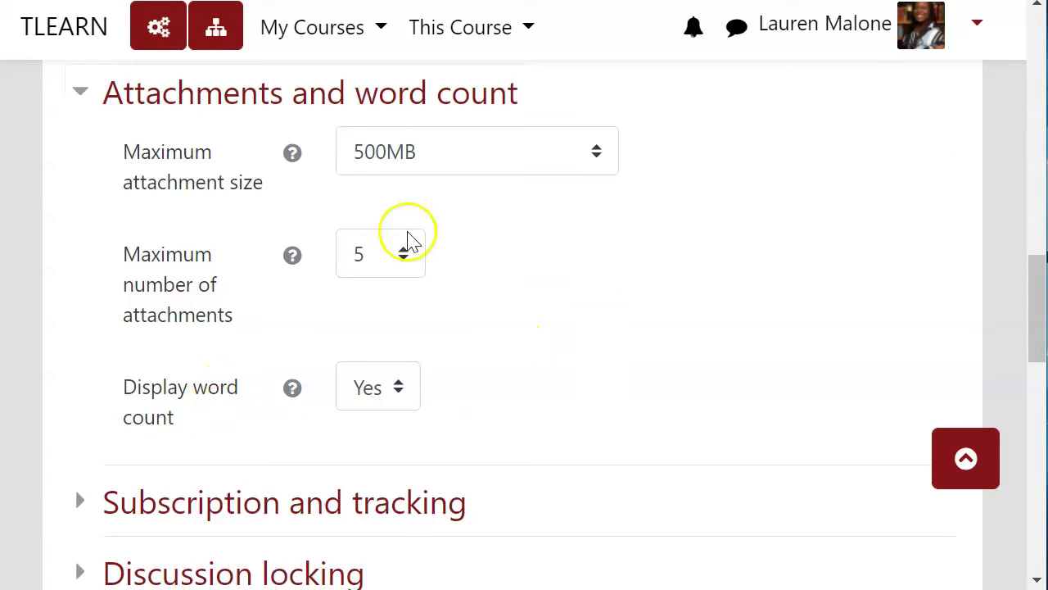
pyautogui.click(281, 93)
pyautogui.click(315, 176)
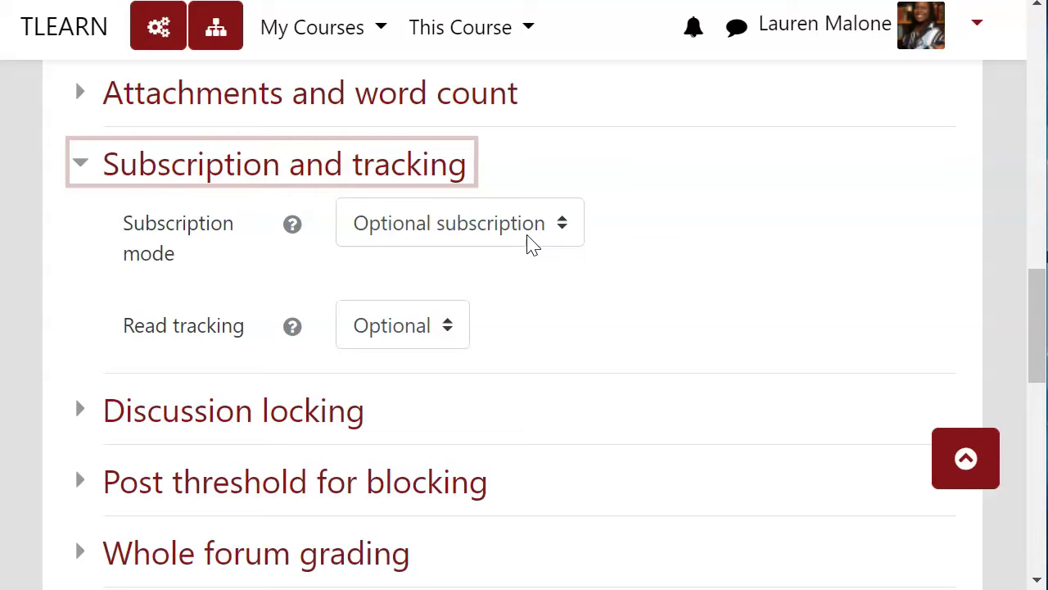
# - Set the subscription mode to Forced subscription, leaving read tracking Optional
pyautogui.click(529, 236)
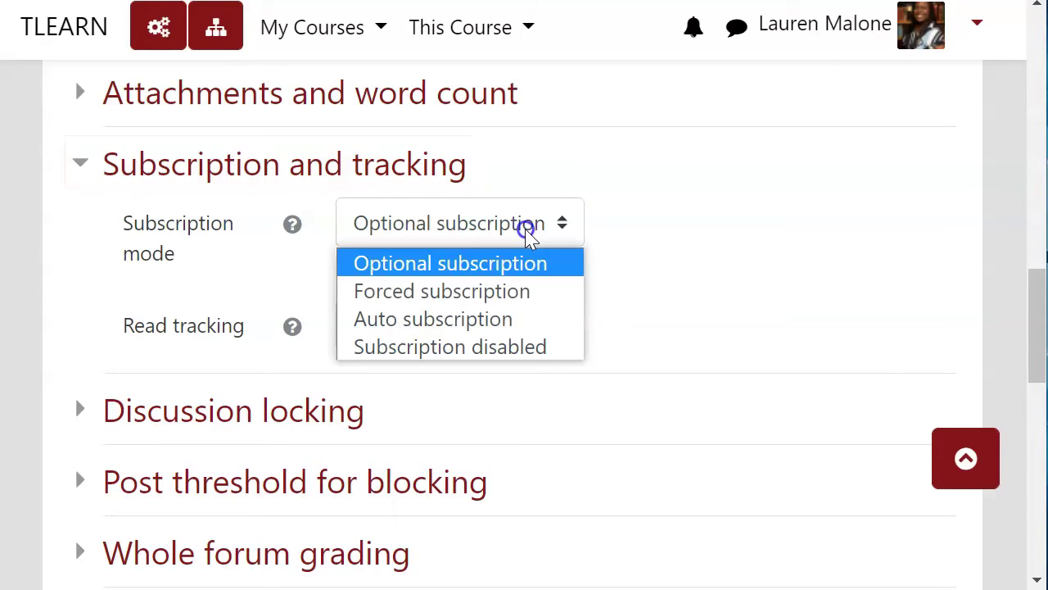
pyautogui.click(516, 292)
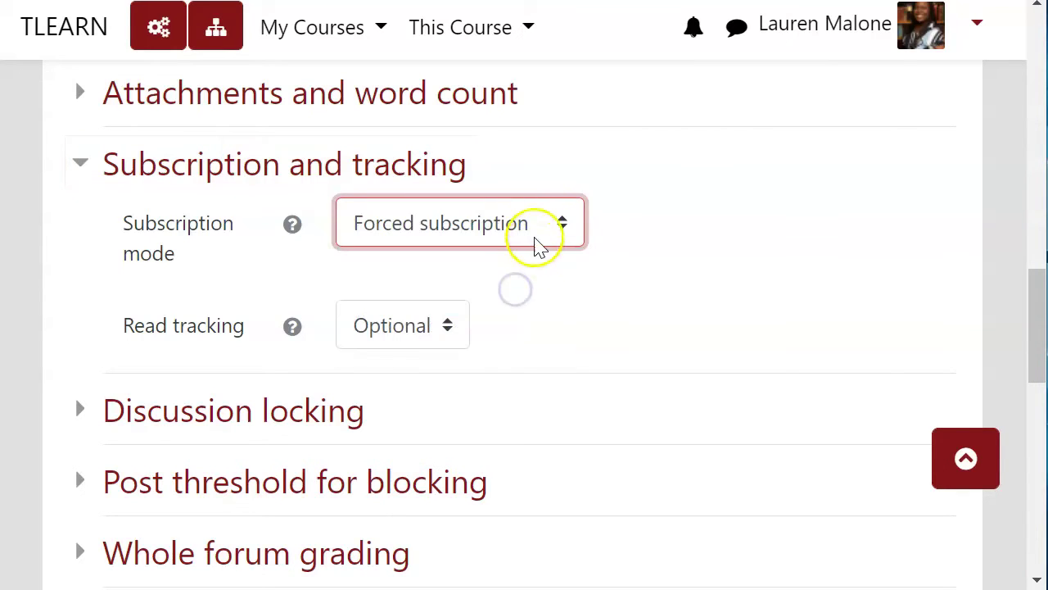
pyautogui.click(451, 336)
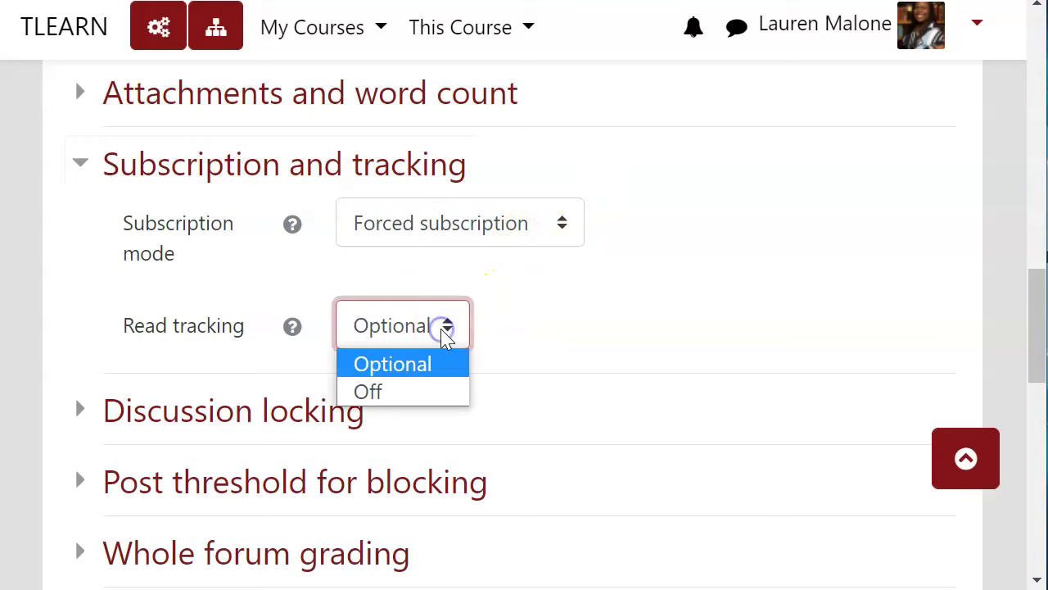
pyautogui.click(424, 372)
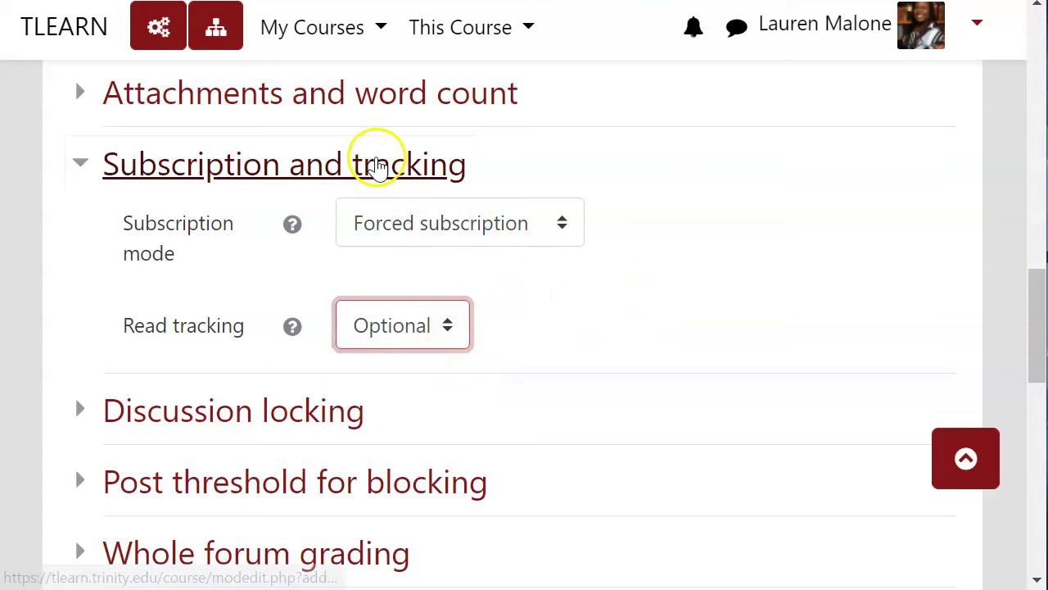
pyautogui.click(377, 164)
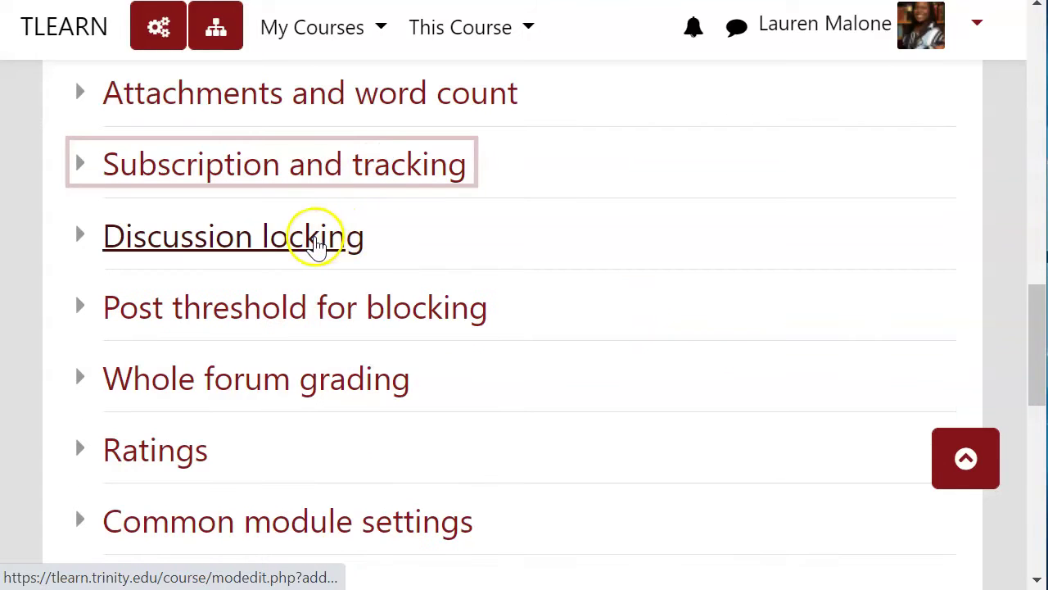
# - Lock discussions after 2 weeks of inactivity in Discussion locking
pyautogui.click(317, 244)
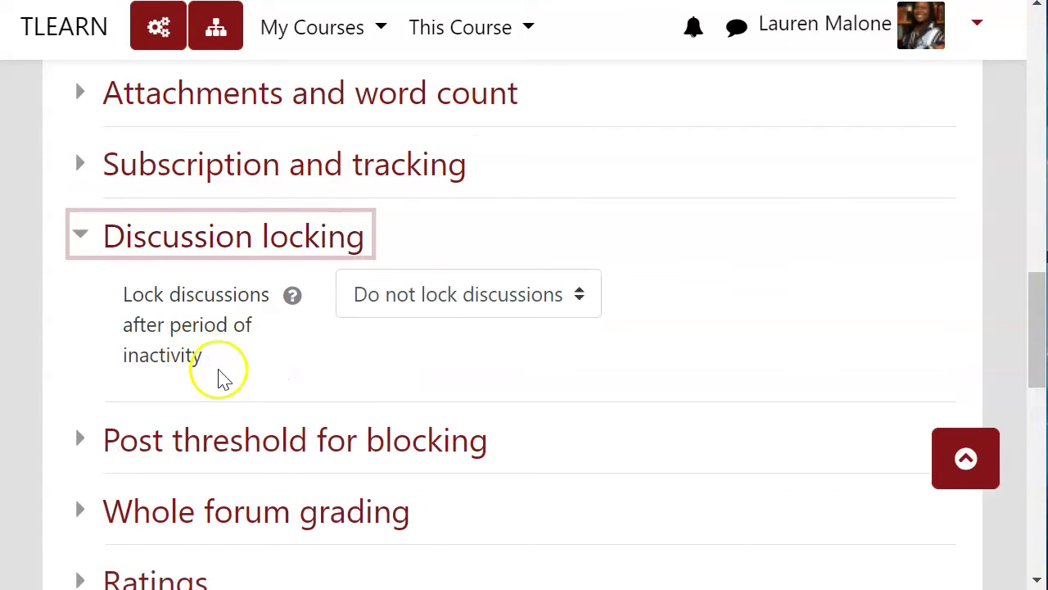
pyautogui.click(416, 315)
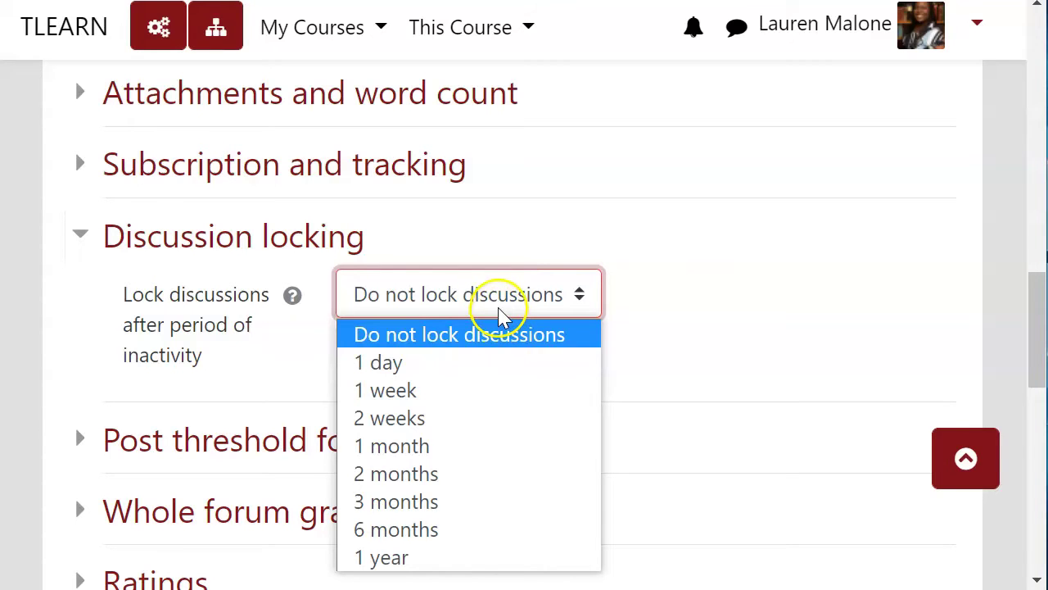
pyautogui.click(475, 418)
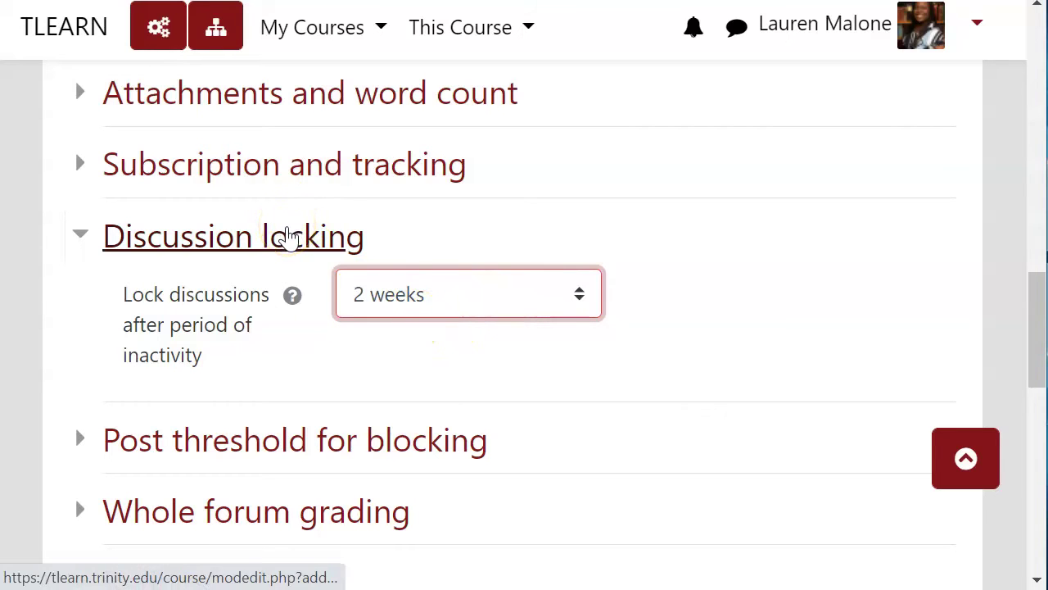
pyautogui.click(286, 235)
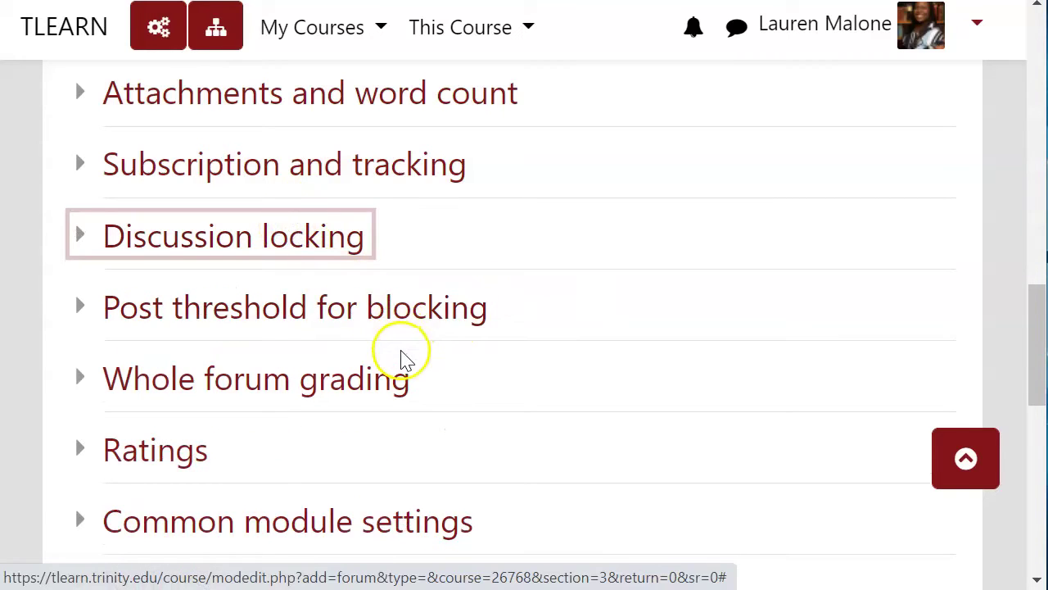
# - Expand Post threshold for blocking and keep the blocking time period at Don't block
pyautogui.click(387, 328)
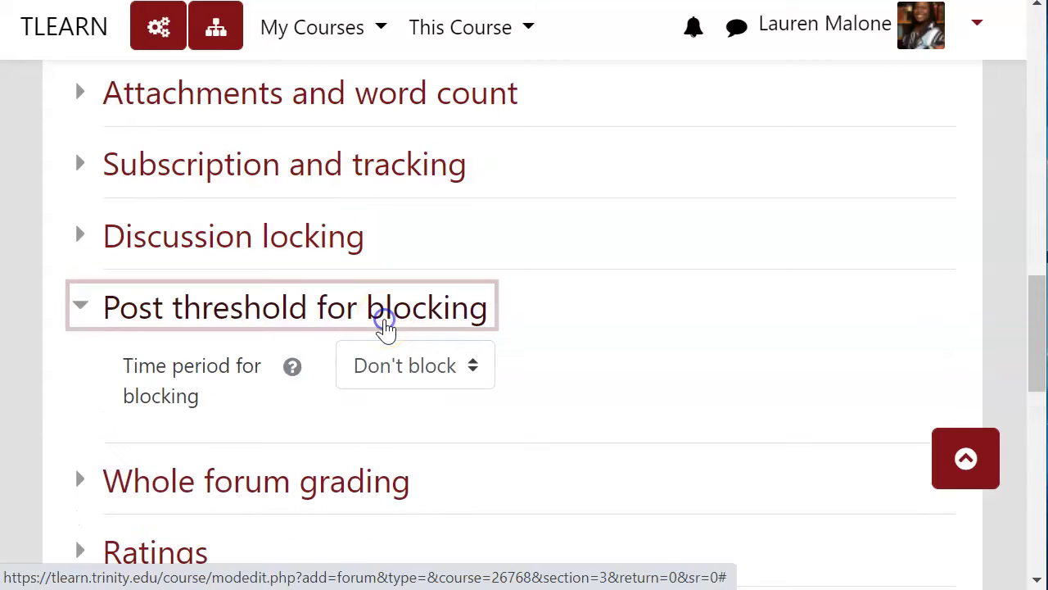
pyautogui.click(328, 318)
pyautogui.click(323, 321)
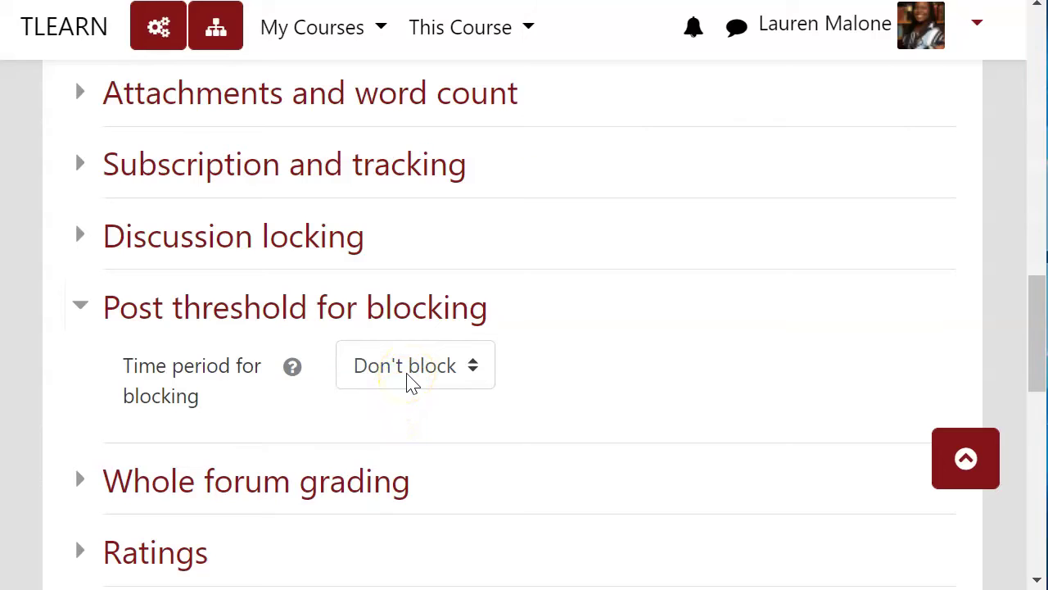
pyautogui.click(408, 377)
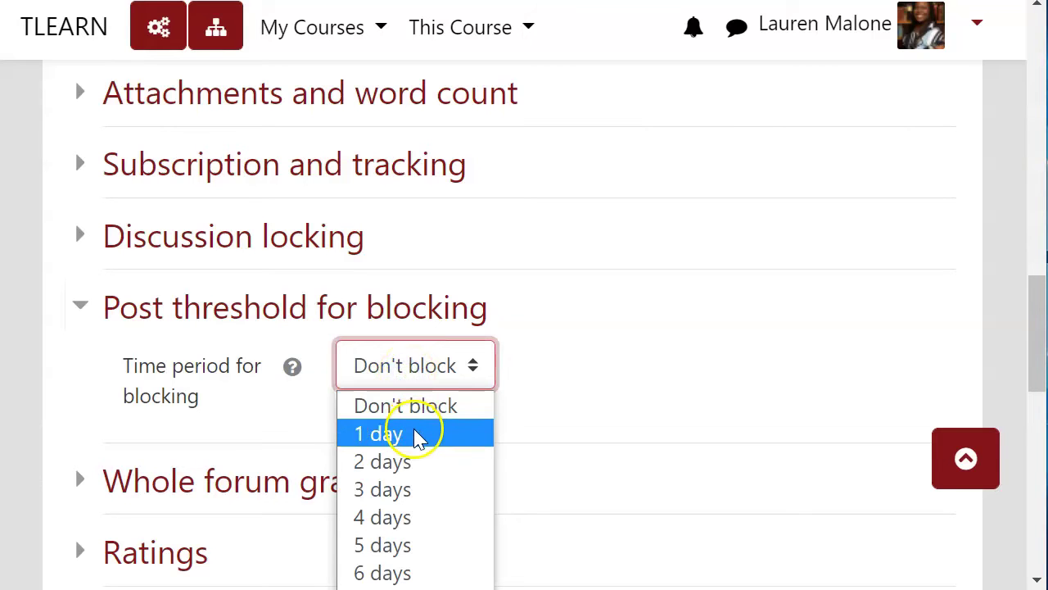
pyautogui.click(416, 379)
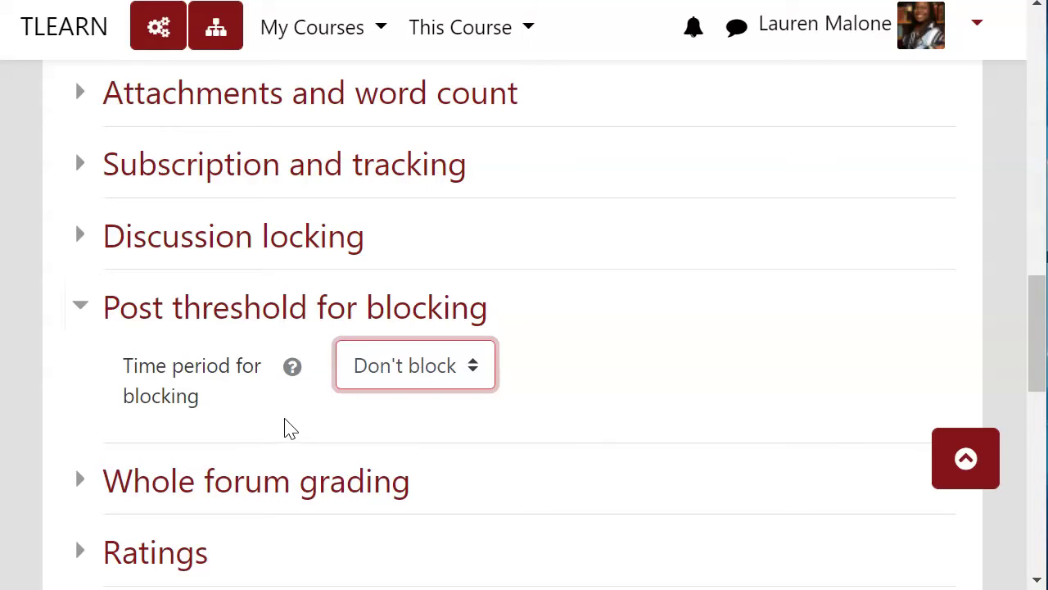
pyautogui.click(285, 425)
# - Expand Whole forum grading and set its grade type to Point
pyautogui.click(354, 315)
pyautogui.click(339, 374)
pyautogui.scroll(-4, 344, 374)
pyautogui.click(309, 234)
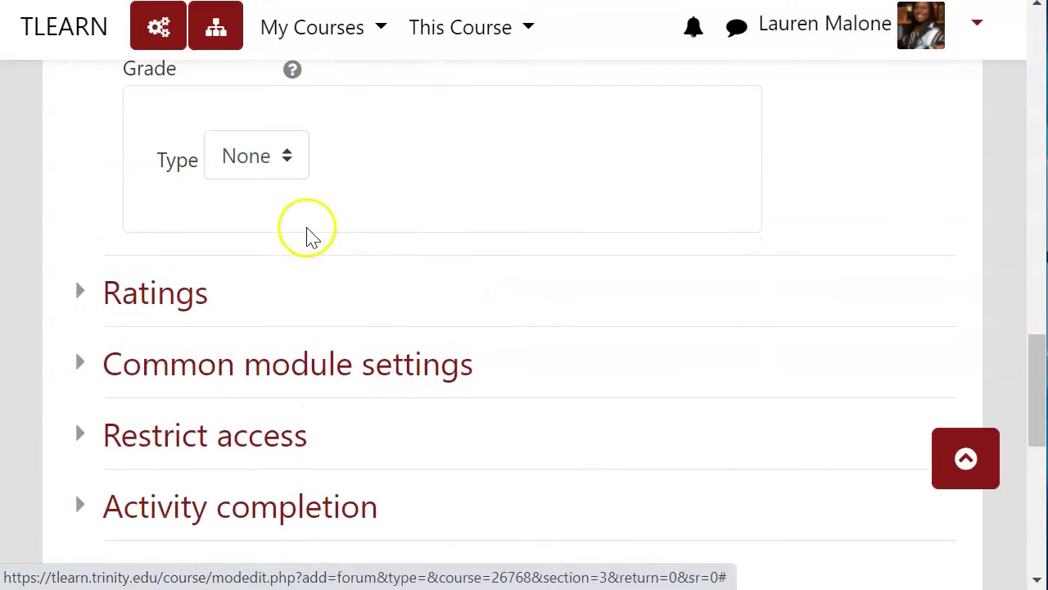
pyautogui.scroll(3, 295, 237)
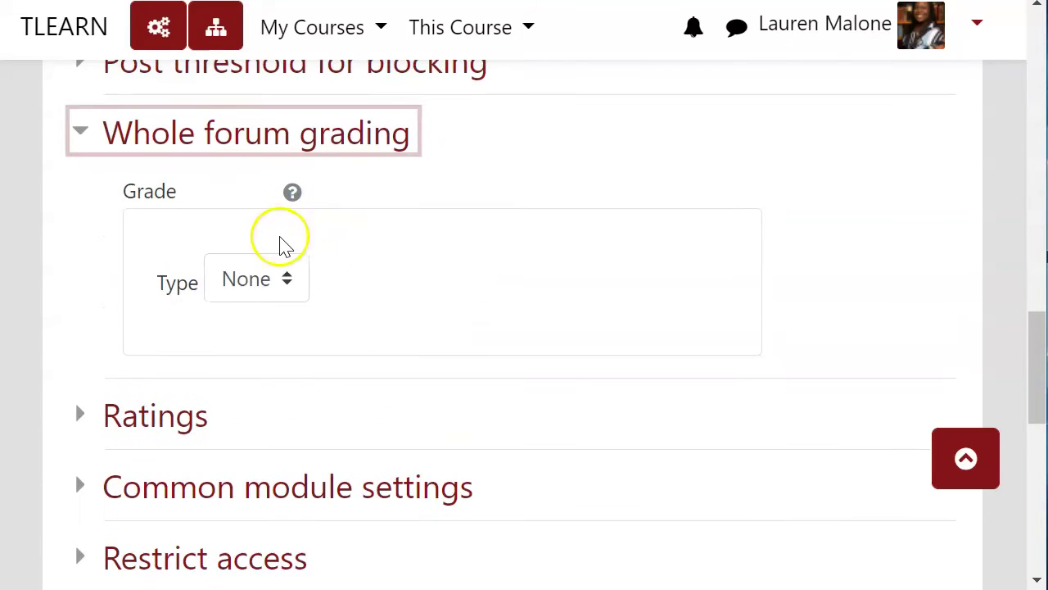
pyautogui.click(264, 292)
pyautogui.click(269, 371)
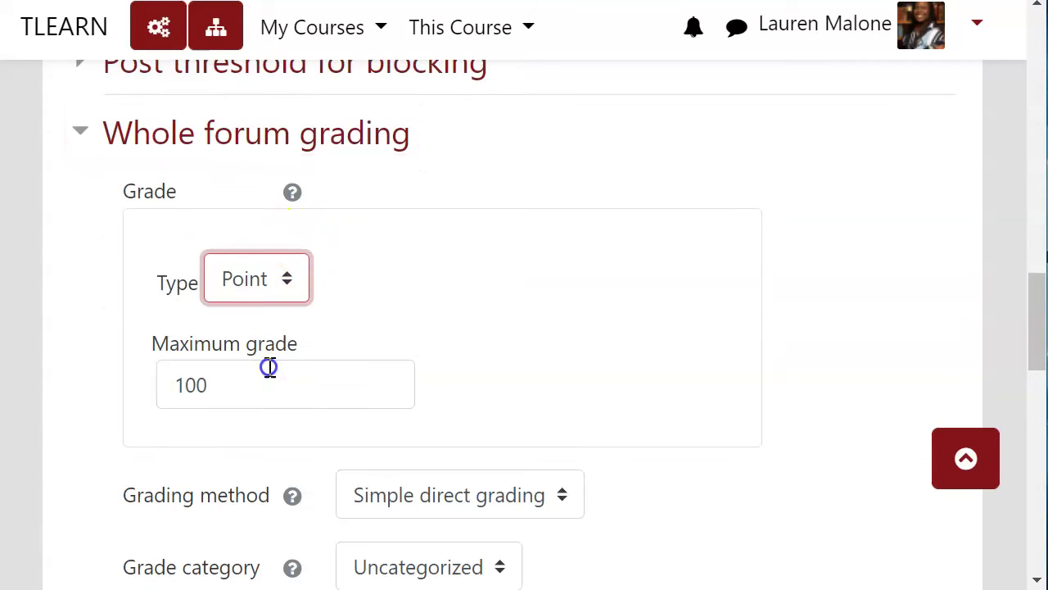
pyautogui.doubleClick(253, 382)
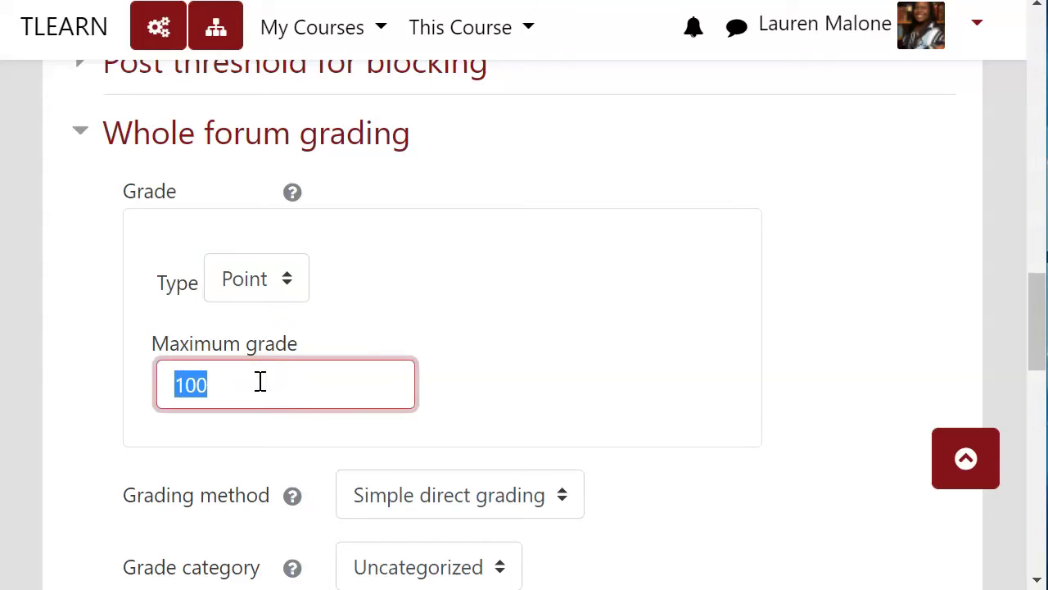
pyautogui.click(263, 382)
# - Try the Scale grade type, browsing scales and keeping Default competence scale
pyautogui.scroll(-3, 266, 384)
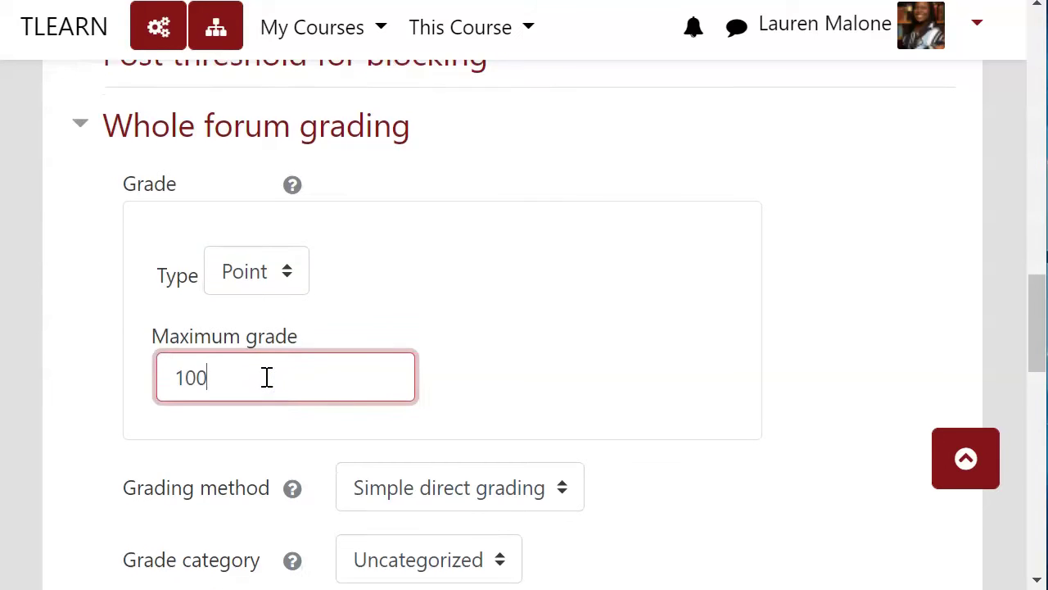
pyautogui.scroll(-3, 286, 265)
pyautogui.scroll(6, 285, 264)
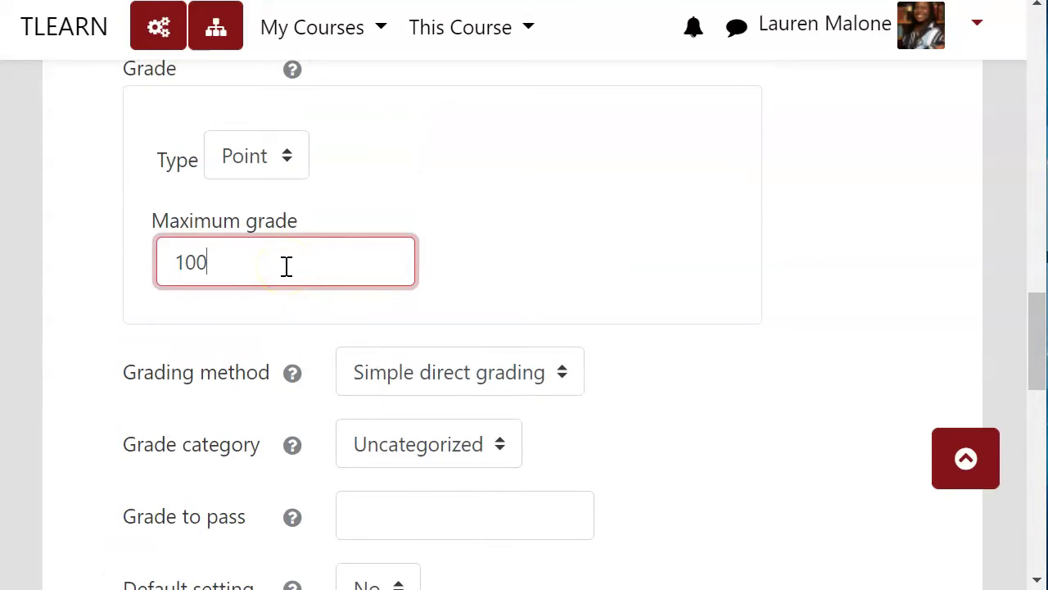
pyautogui.click(289, 279)
pyautogui.click(276, 350)
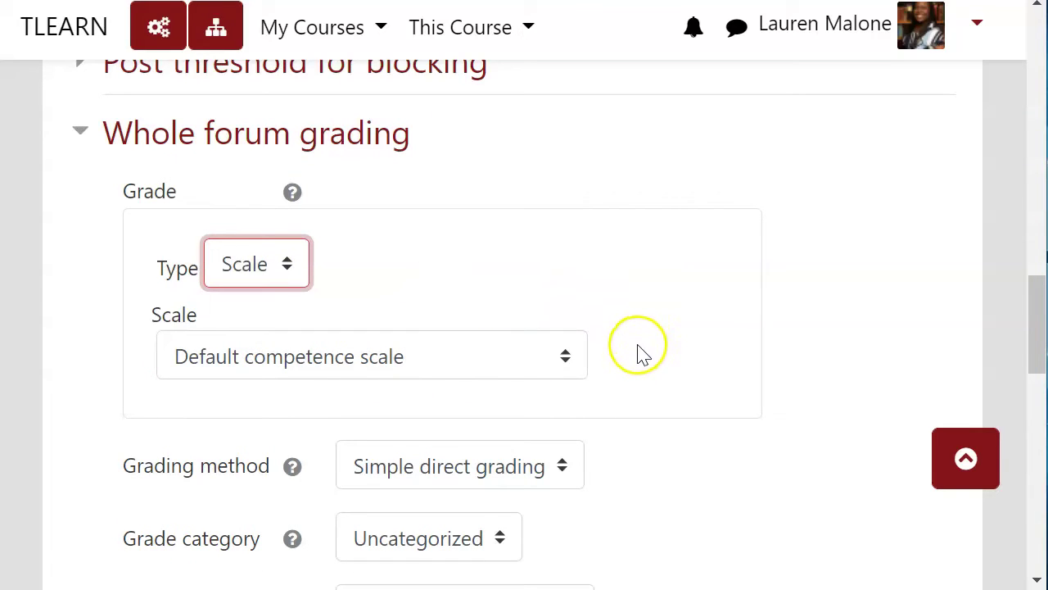
pyautogui.click(569, 360)
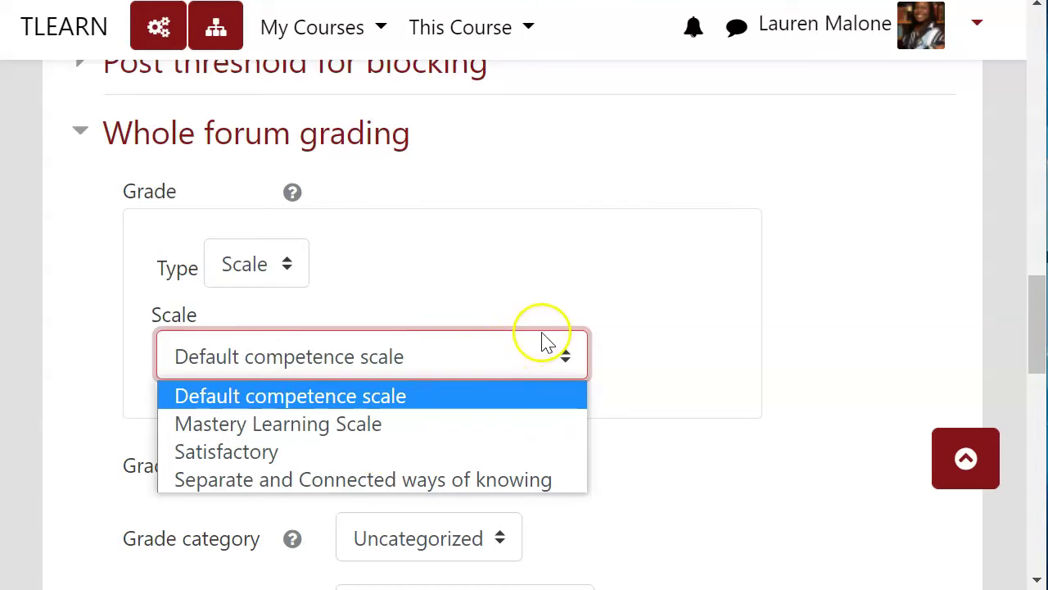
pyautogui.click(639, 341)
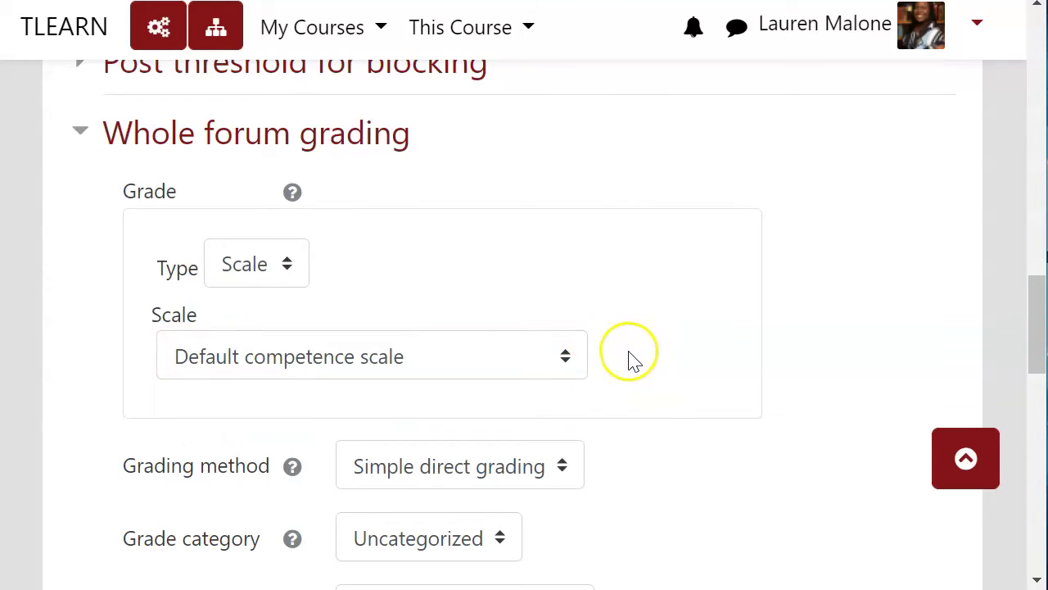
pyautogui.click(510, 345)
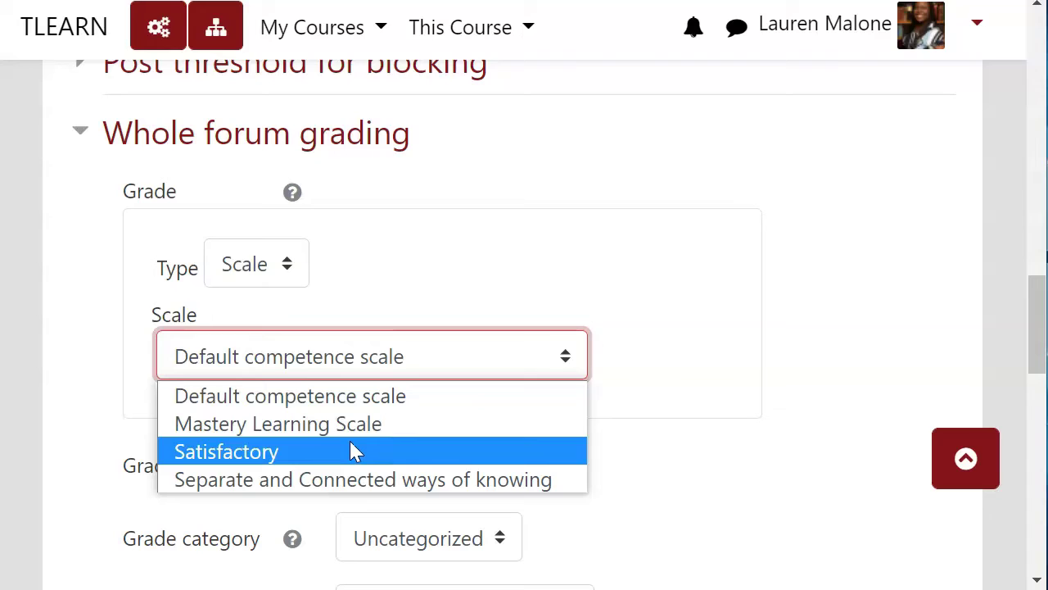
pyautogui.click(349, 446)
pyautogui.click(434, 341)
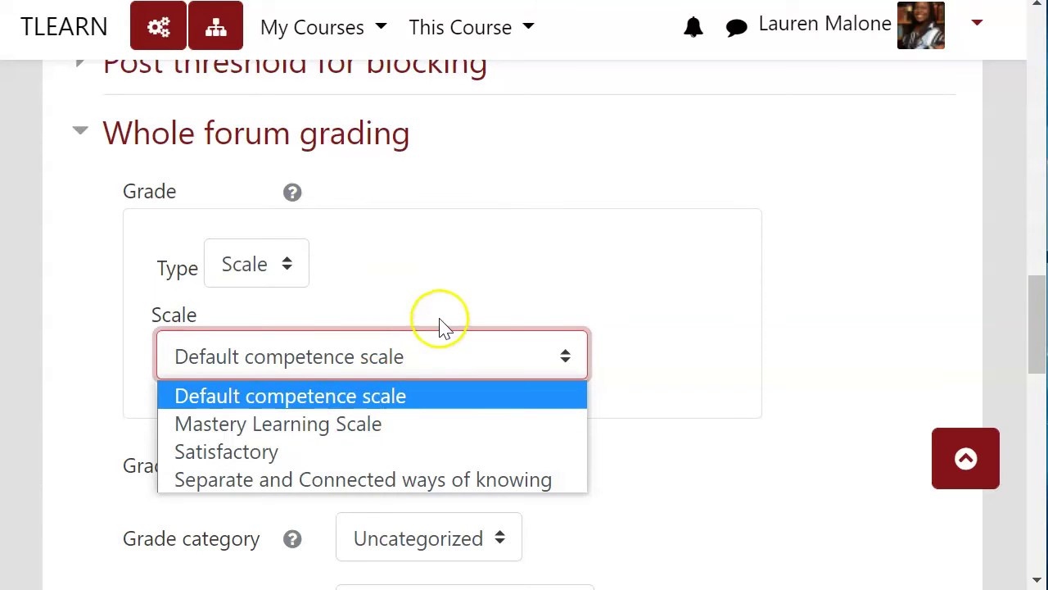
# - Switch the grade type back to Point and set the maximum grade to 50
pyautogui.click(259, 264)
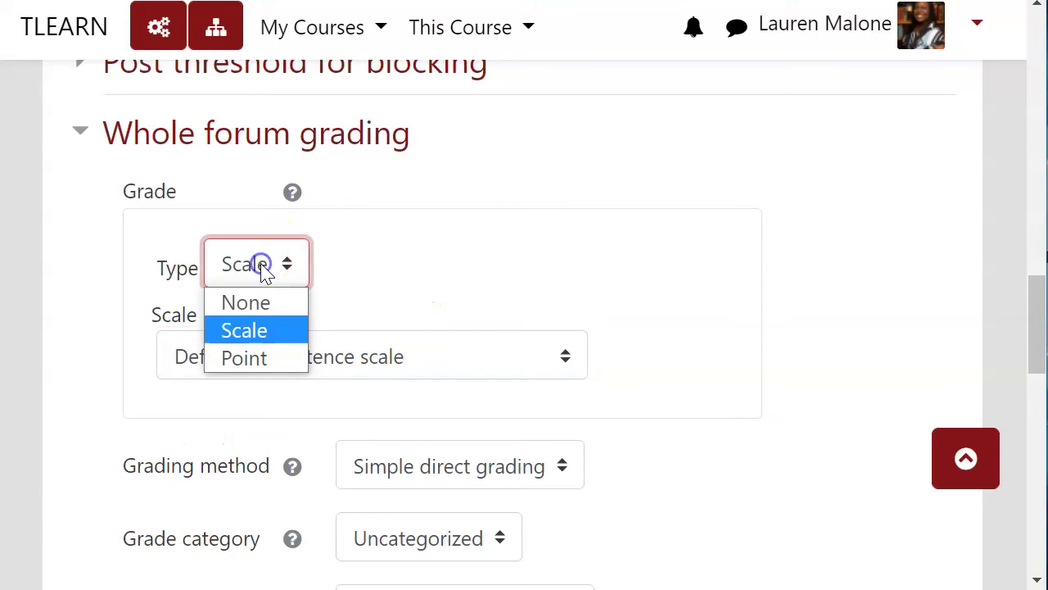
pyautogui.click(250, 360)
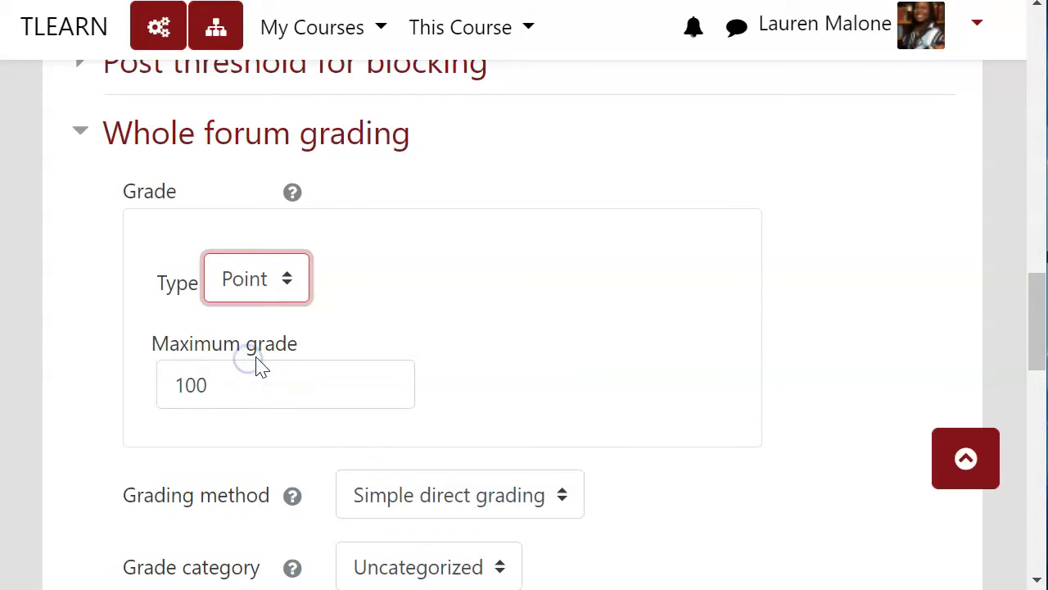
pyautogui.moveTo(260, 388); pyautogui.dragTo(132, 370)
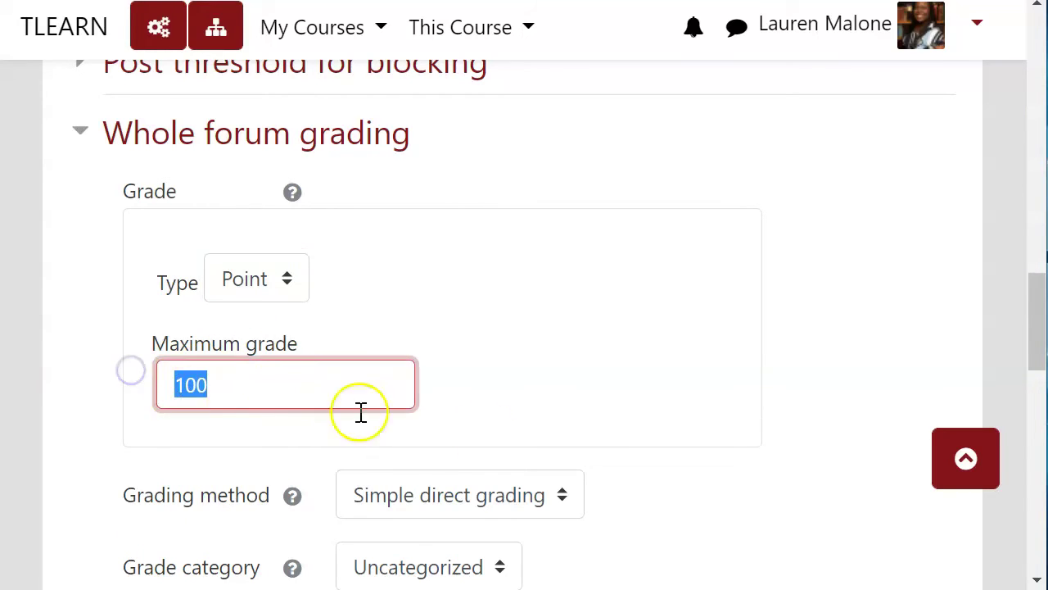
pyautogui.write('50')
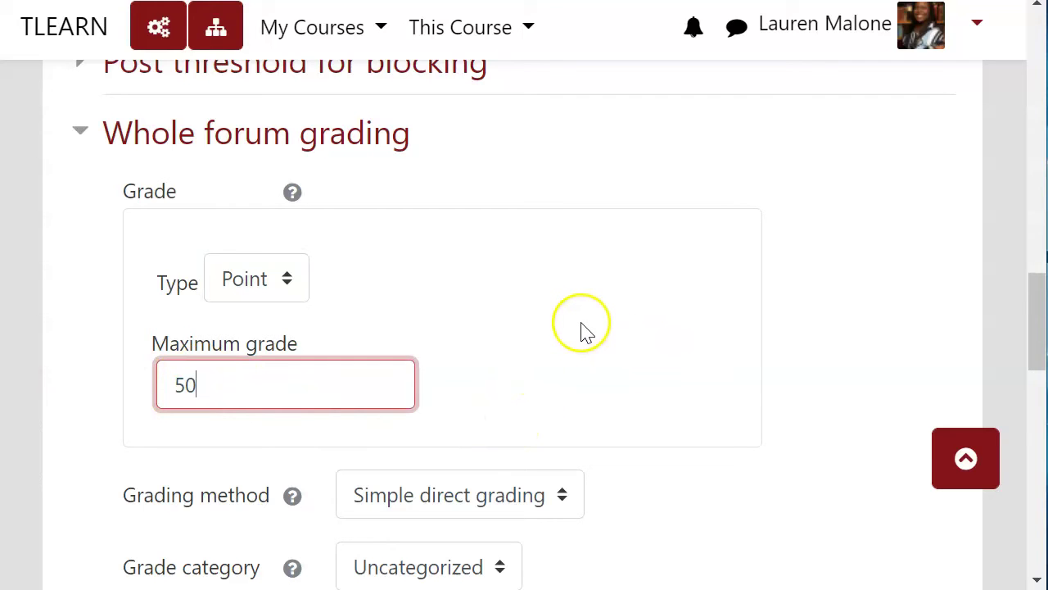
pyautogui.scroll(-3, 561, 354)
pyautogui.click(647, 339)
pyautogui.scroll(-5, 648, 339)
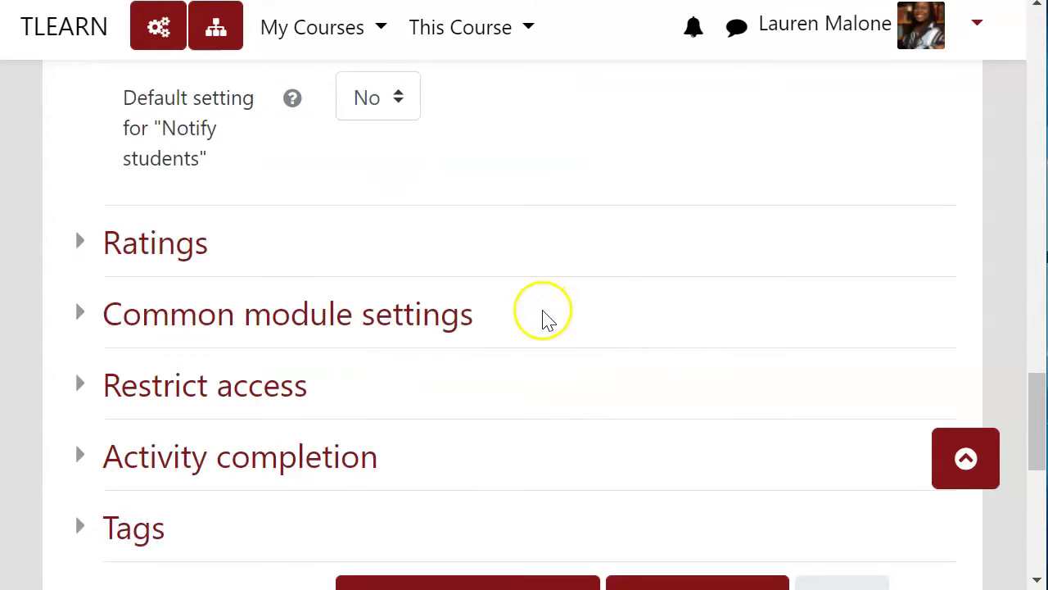
pyautogui.scroll(-2, 545, 316)
pyautogui.click(166, 134)
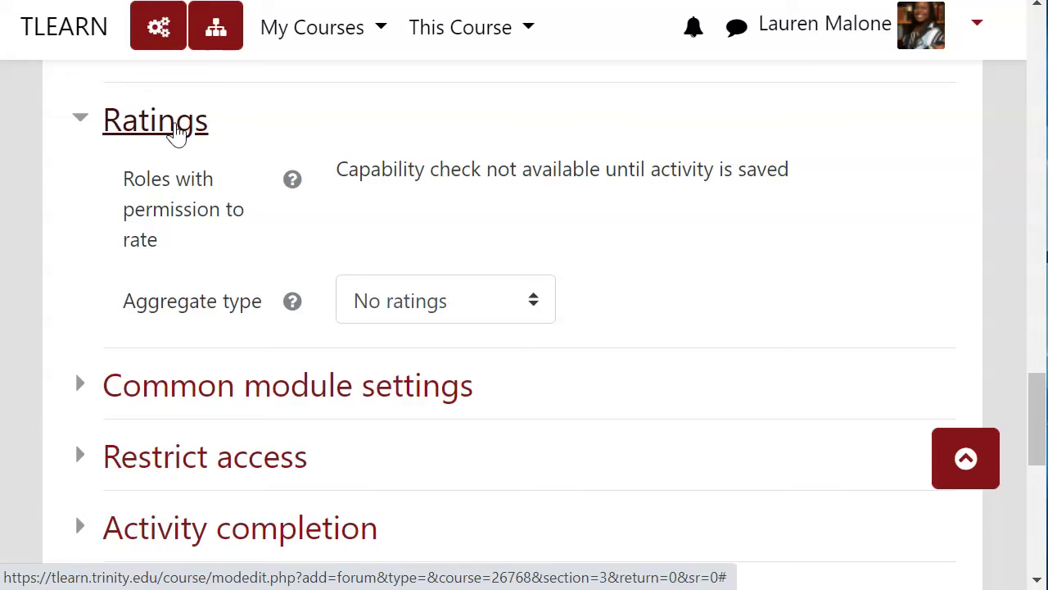
pyautogui.click(178, 134)
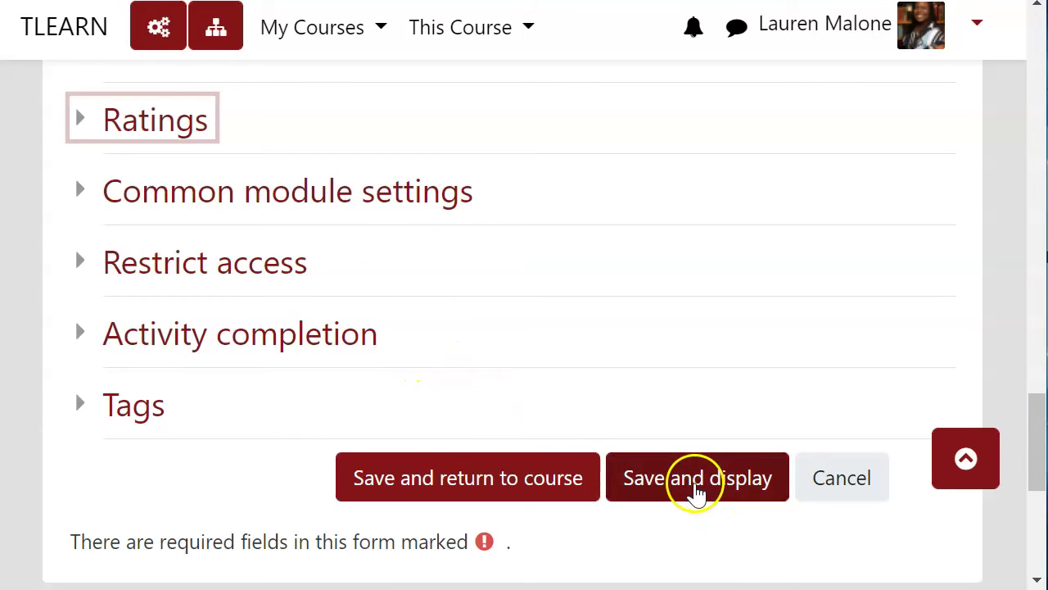
# - Save the forum with Save and display, opening its empty discussion page
pyautogui.click(696, 492)
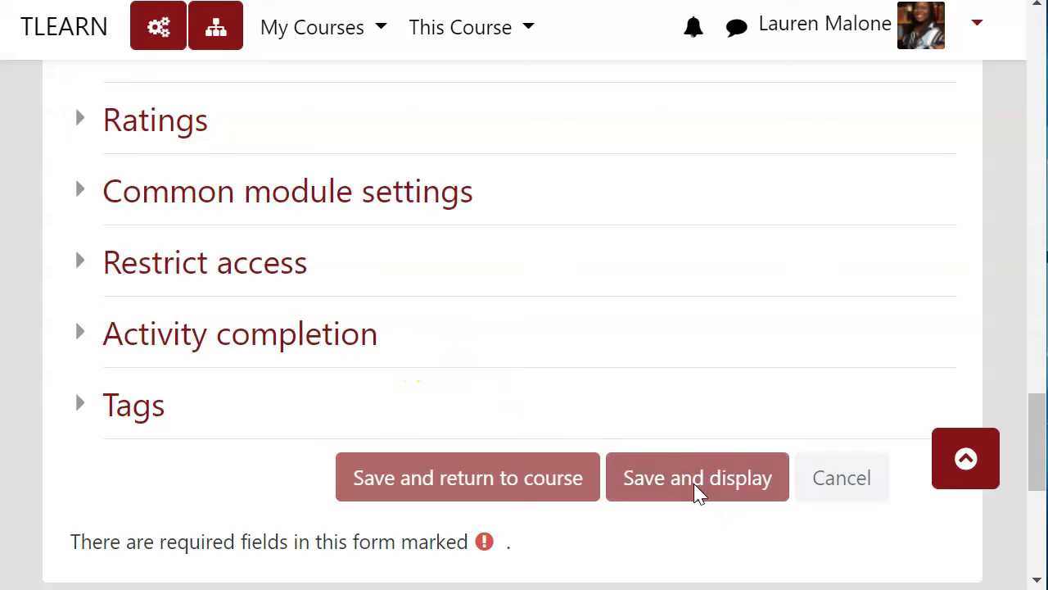
pyautogui.scroll(-4, 601, 486)
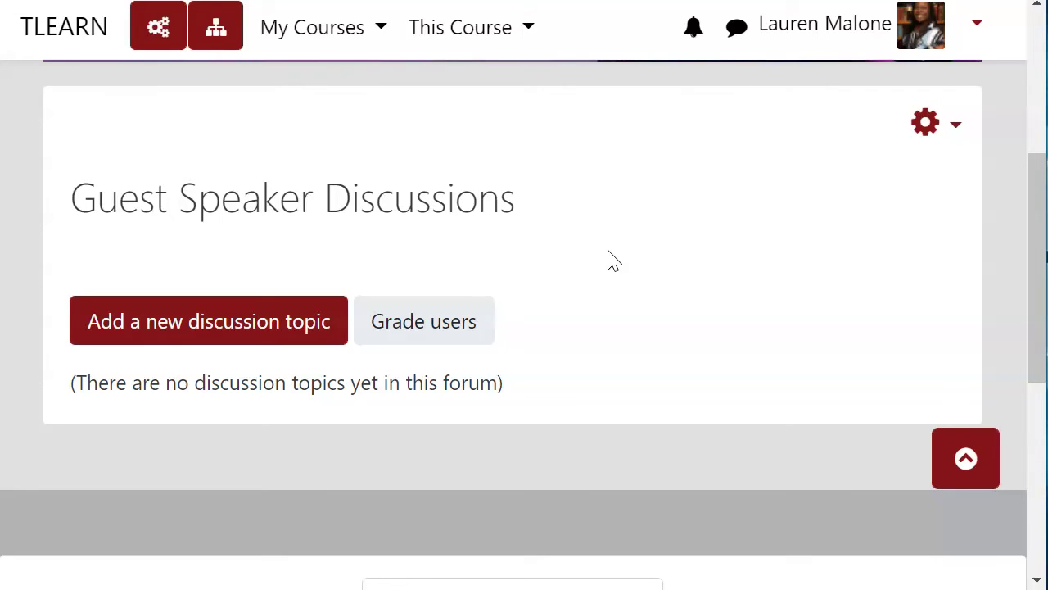
pyautogui.click(257, 336)
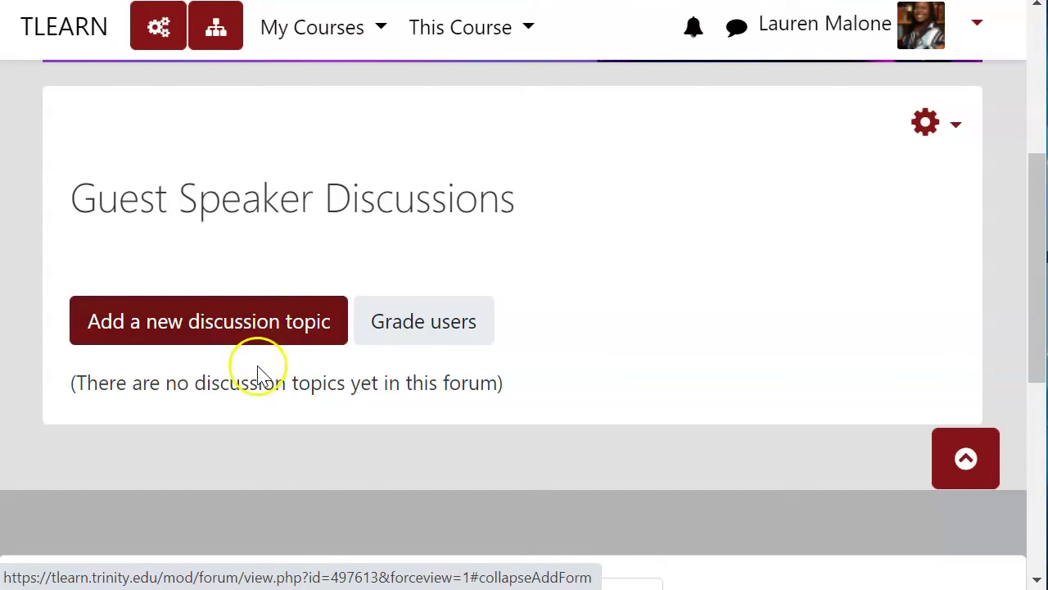
# - Post the first topic, subject 'Speaker:' plus the guest speaker's name, with a placeholder message
pyautogui.click(274, 324)
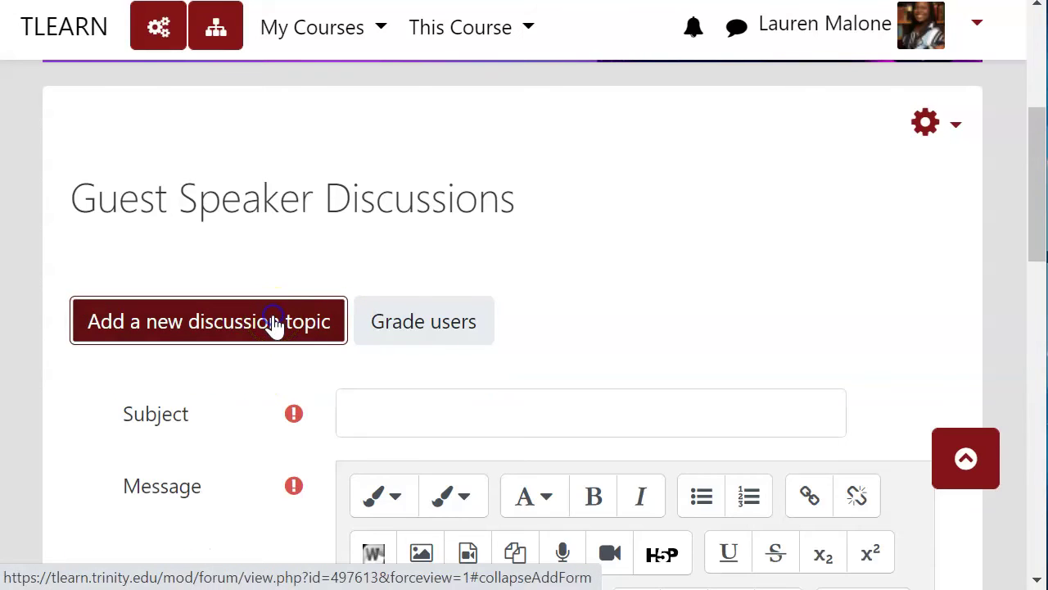
pyautogui.click(443, 421)
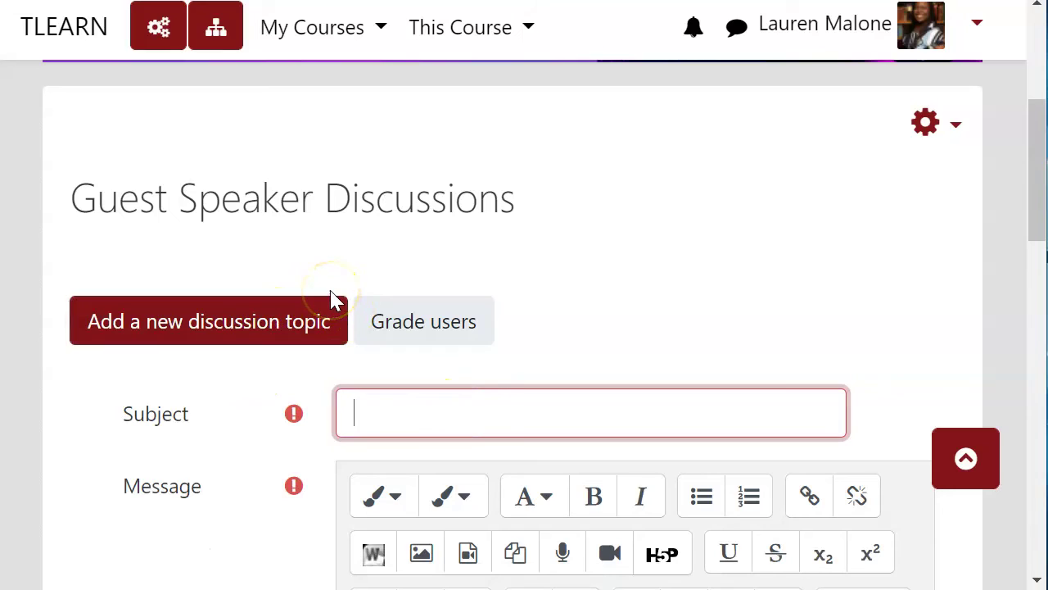
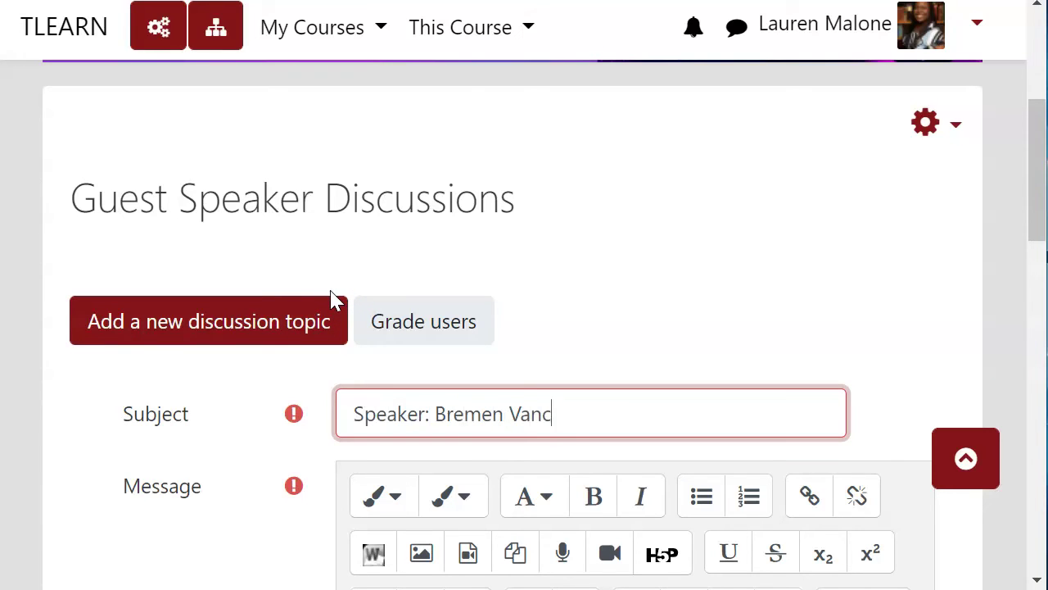
pyautogui.scroll(-6, 478, 271)
pyautogui.click(477, 271)
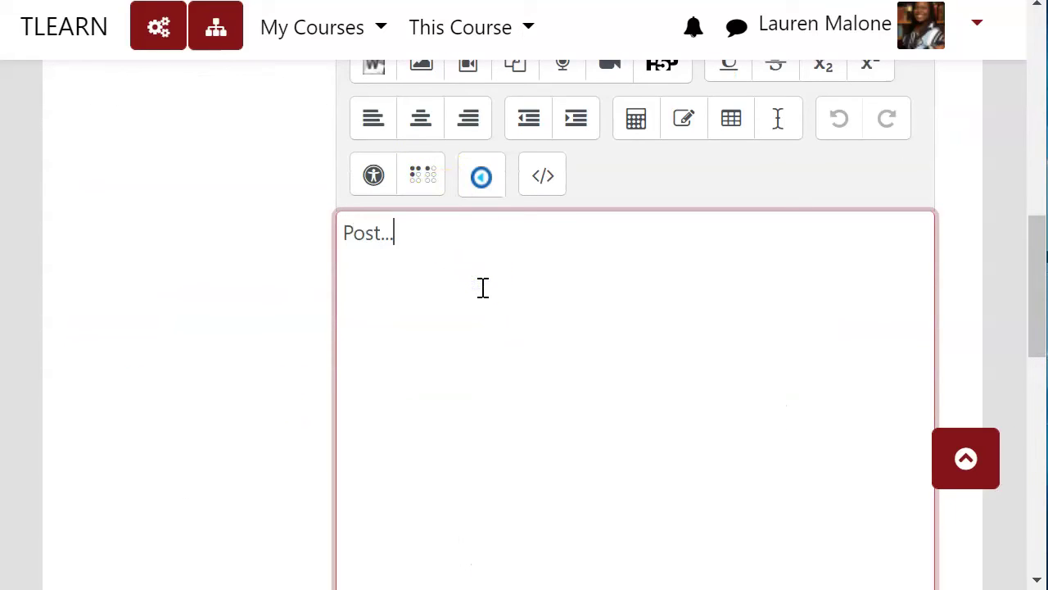
pyautogui.scroll(-5, 677, 276)
pyautogui.click(400, 306)
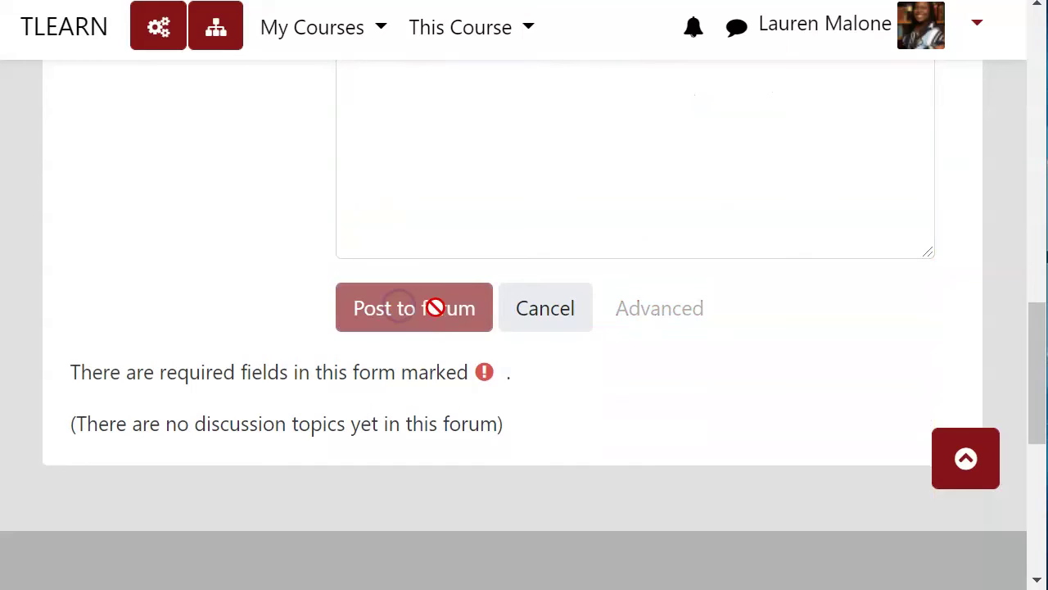
pyautogui.scroll(-6, 521, 327)
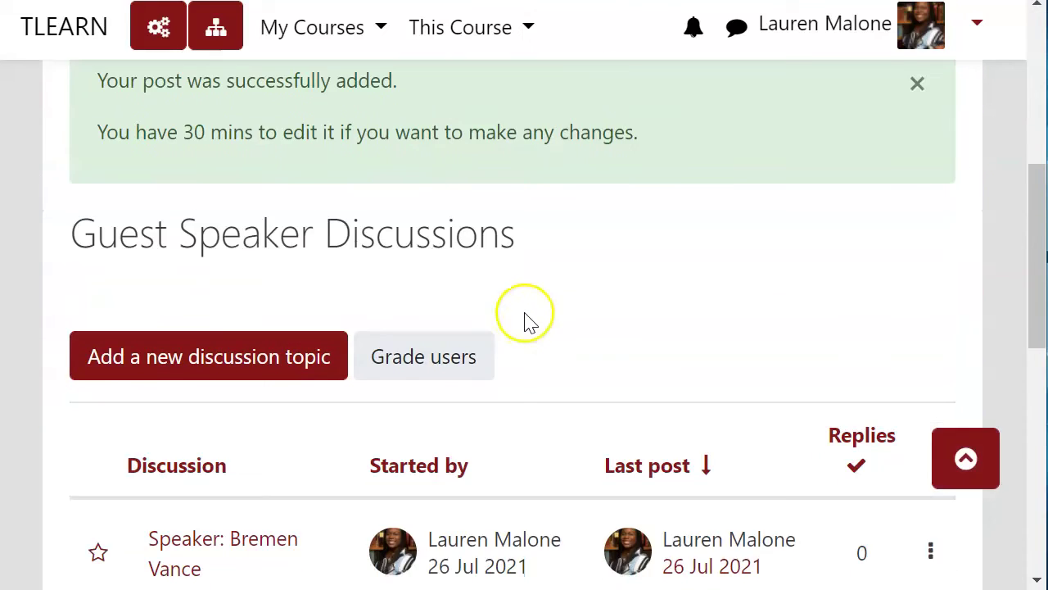
pyautogui.scroll(-3, 528, 319)
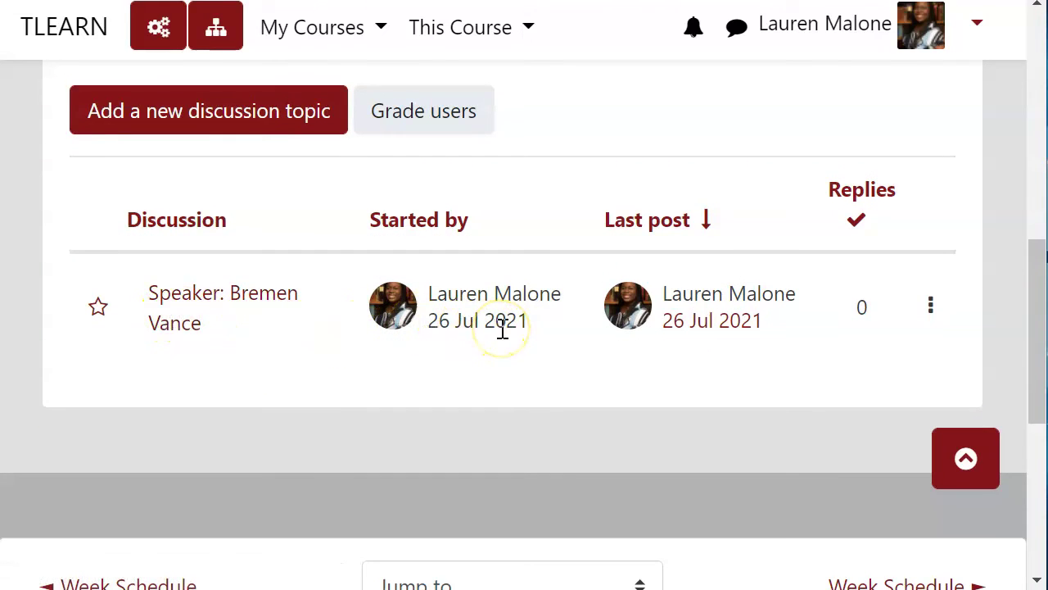
pyautogui.click(209, 300)
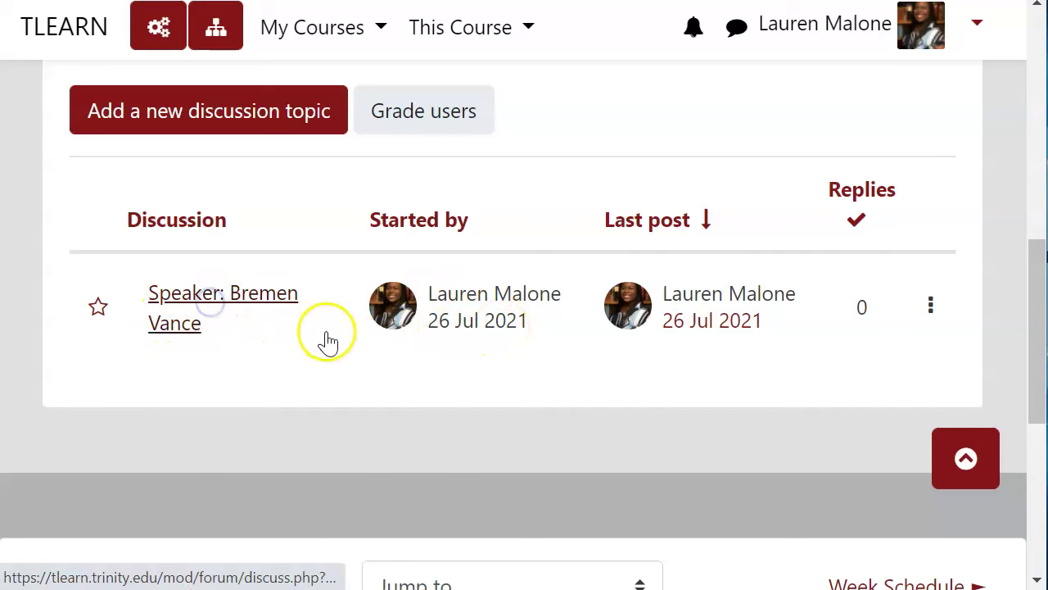
pyautogui.scroll(-6, 352, 352)
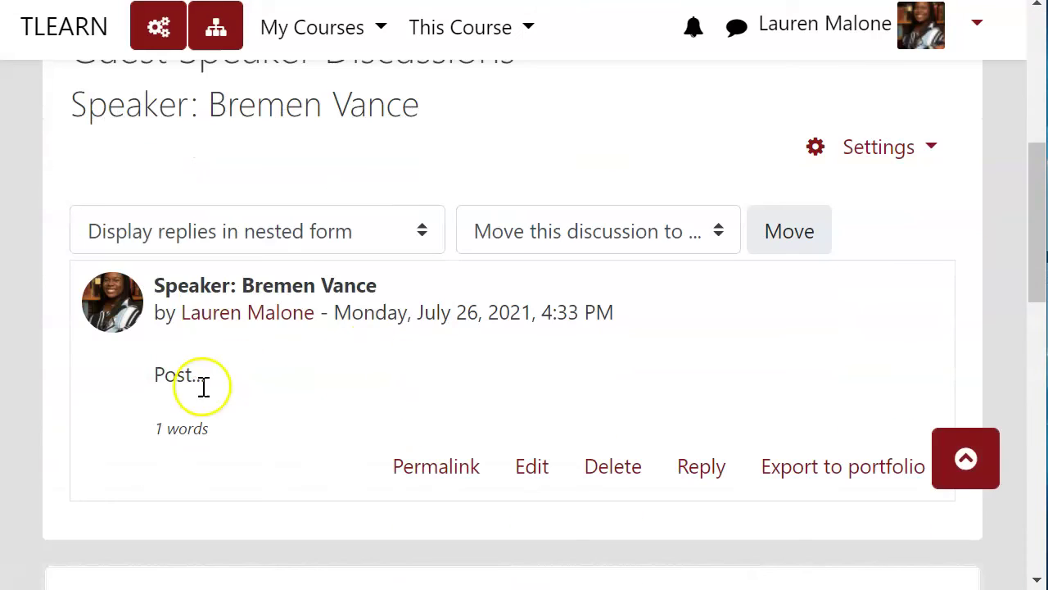
pyautogui.moveTo(165, 374); pyautogui.dragTo(455, 370)
pyautogui.click(455, 369)
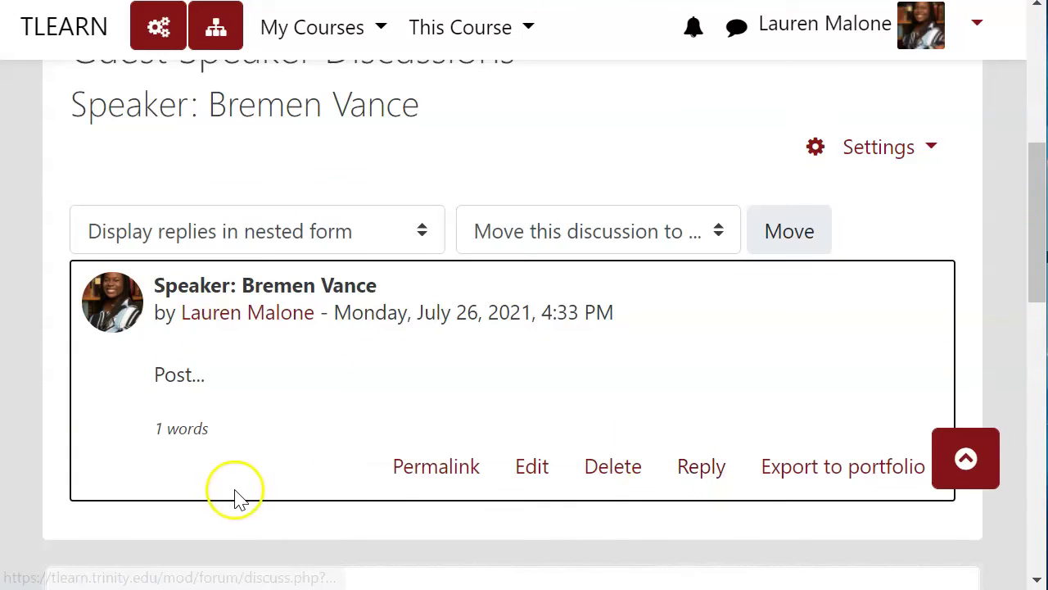
pyautogui.scroll(-3, 632, 519)
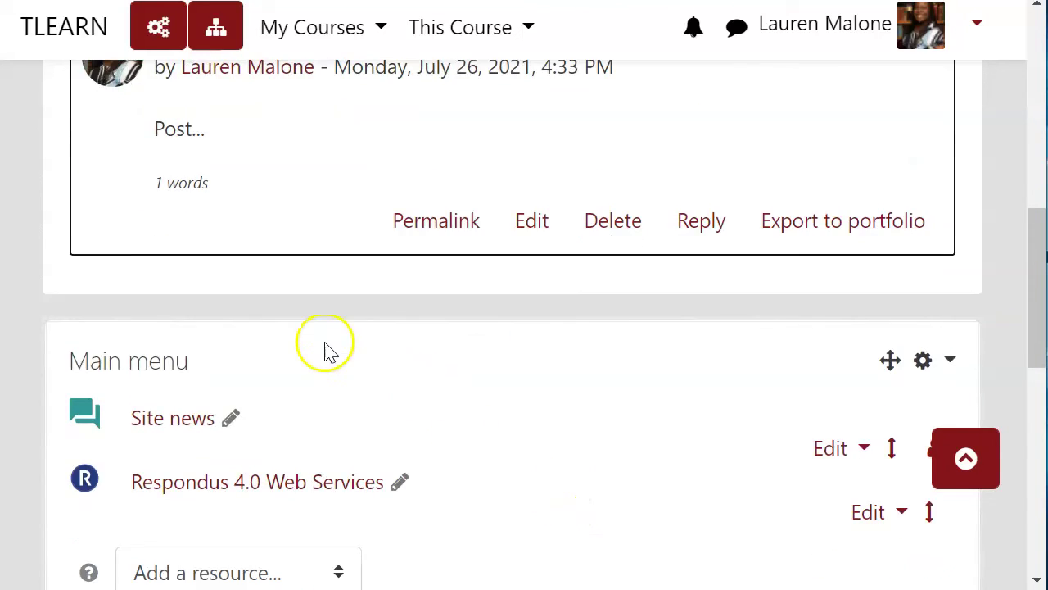
pyautogui.scroll(2, 326, 348)
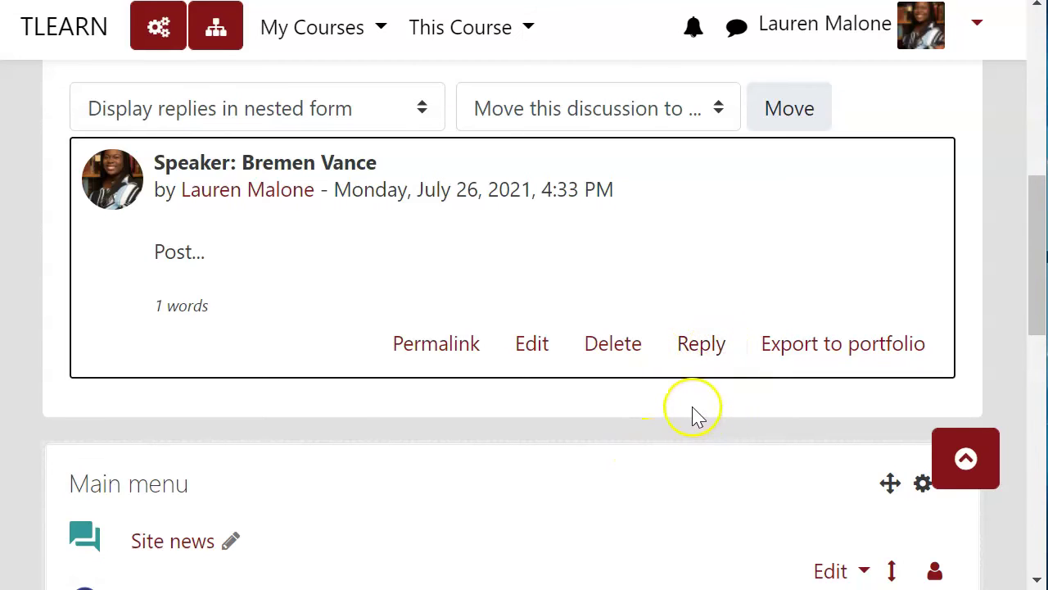
pyautogui.scroll(5, 694, 412)
pyautogui.scroll(-3, 595, 418)
pyautogui.scroll(3, 595, 418)
pyautogui.click(668, 88)
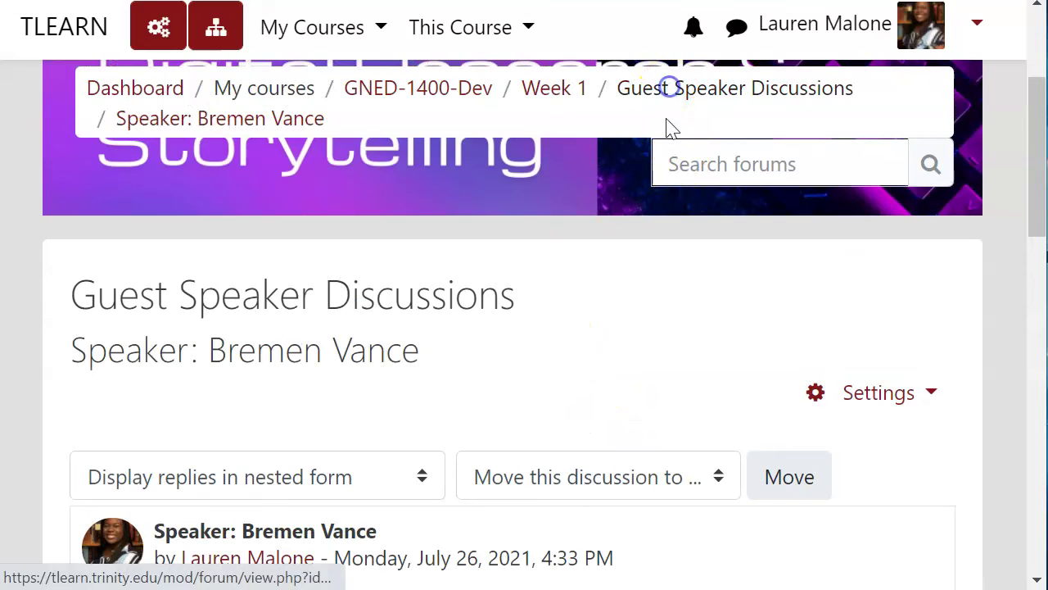
pyautogui.scroll(-5, 647, 379)
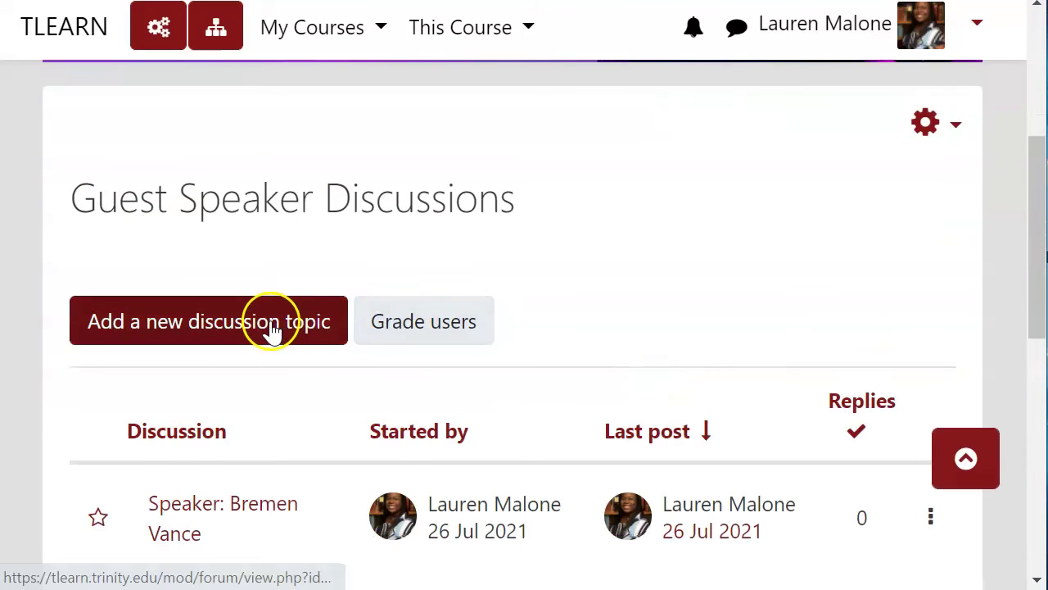
# - Post a second topic, subject 'Speaker:' plus the second speaker's name, with message 'P'
pyautogui.click(272, 330)
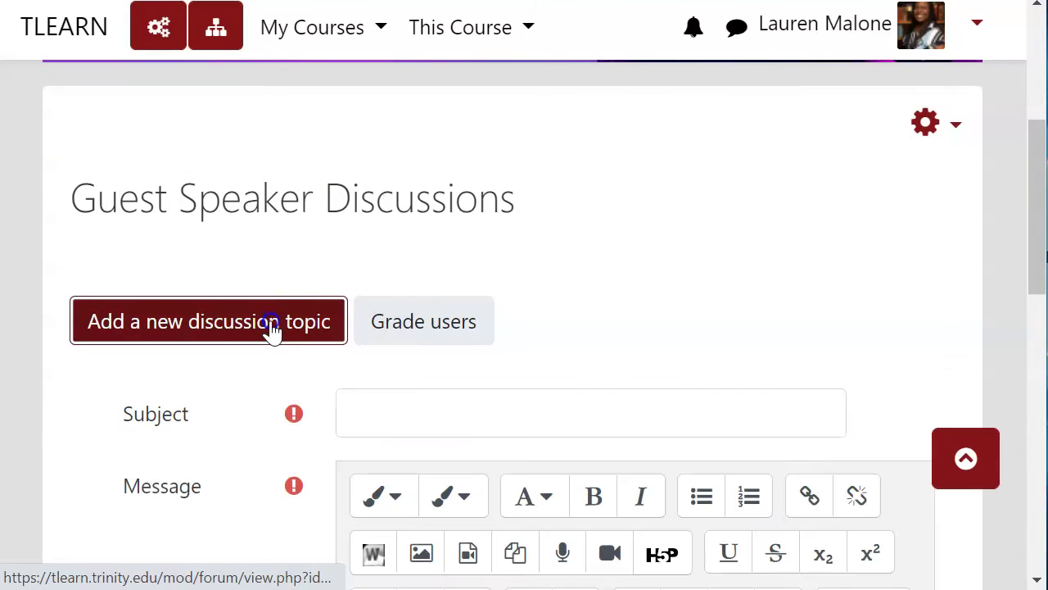
pyautogui.click(490, 425)
pyautogui.write('Speaker:')
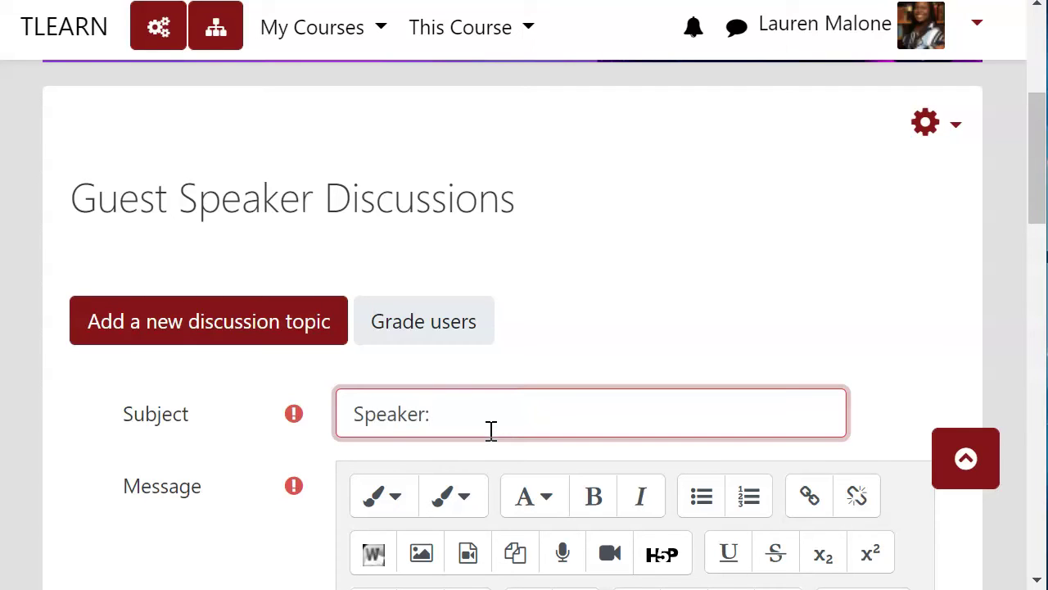
pyautogui.scroll(-5, 492, 431)
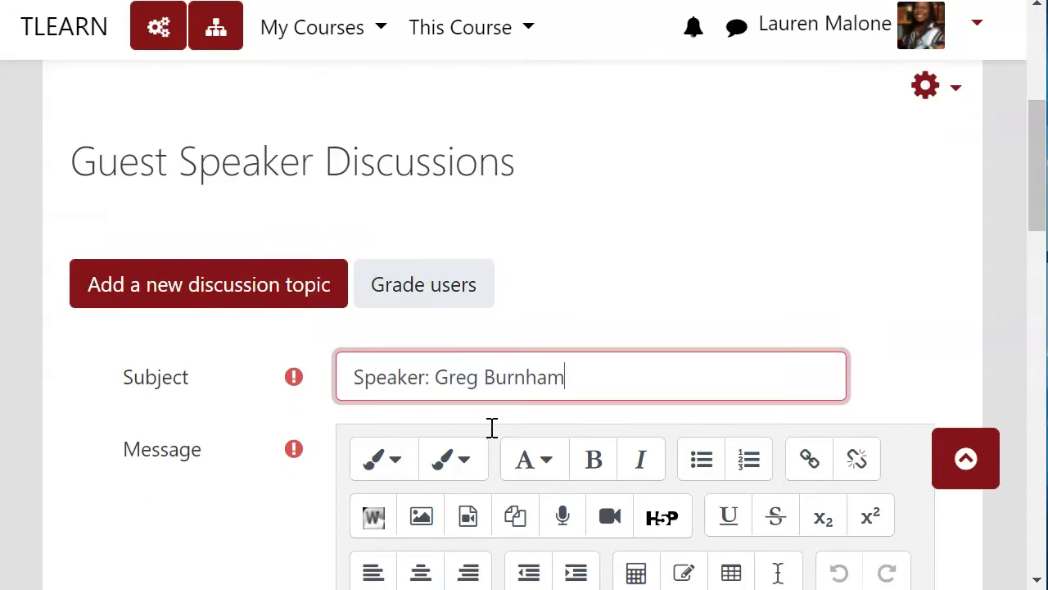
pyautogui.click(492, 428)
pyautogui.write('Post...')
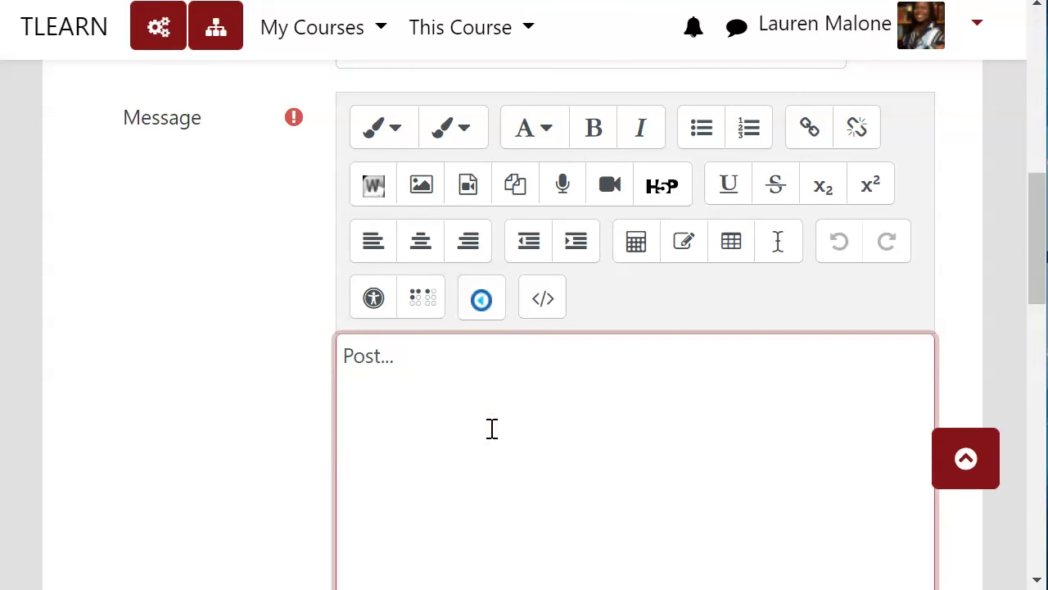
pyautogui.scroll(-5, 300, 60)
pyautogui.click(398, 428)
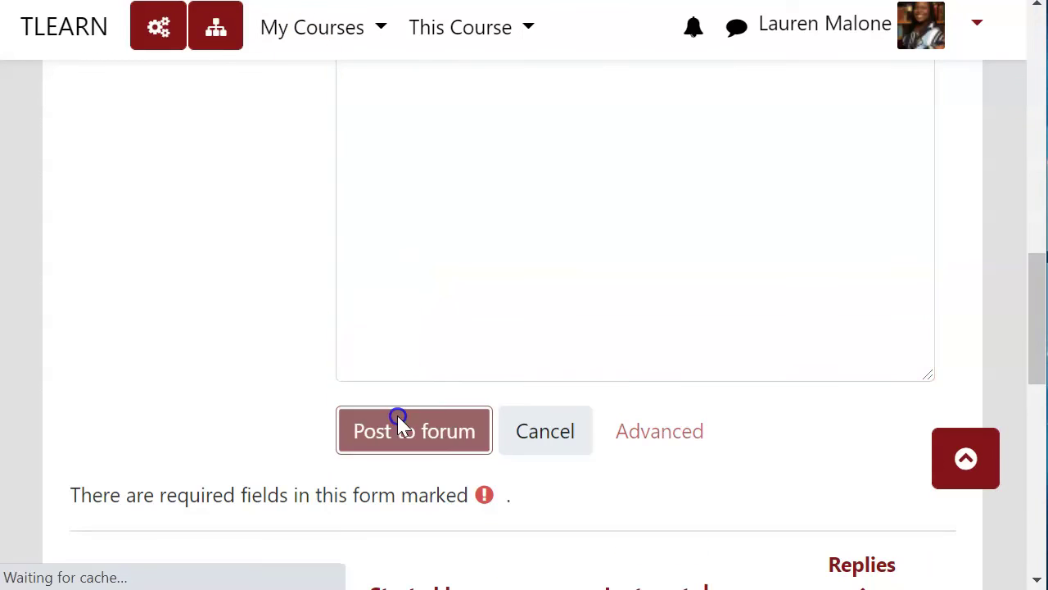
pyautogui.scroll(-7, 467, 430)
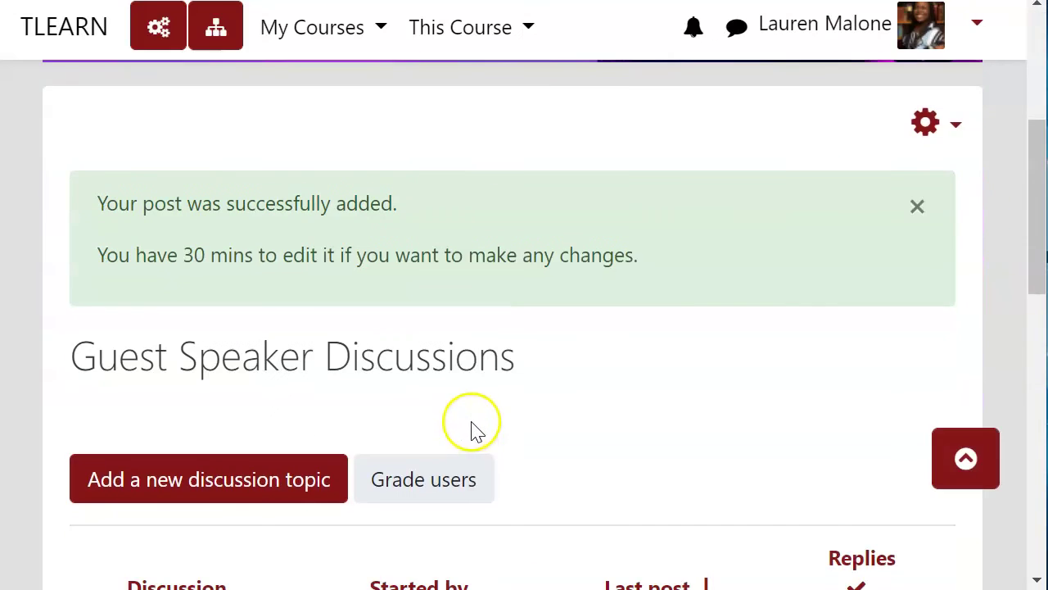
pyautogui.scroll(-2, 475, 430)
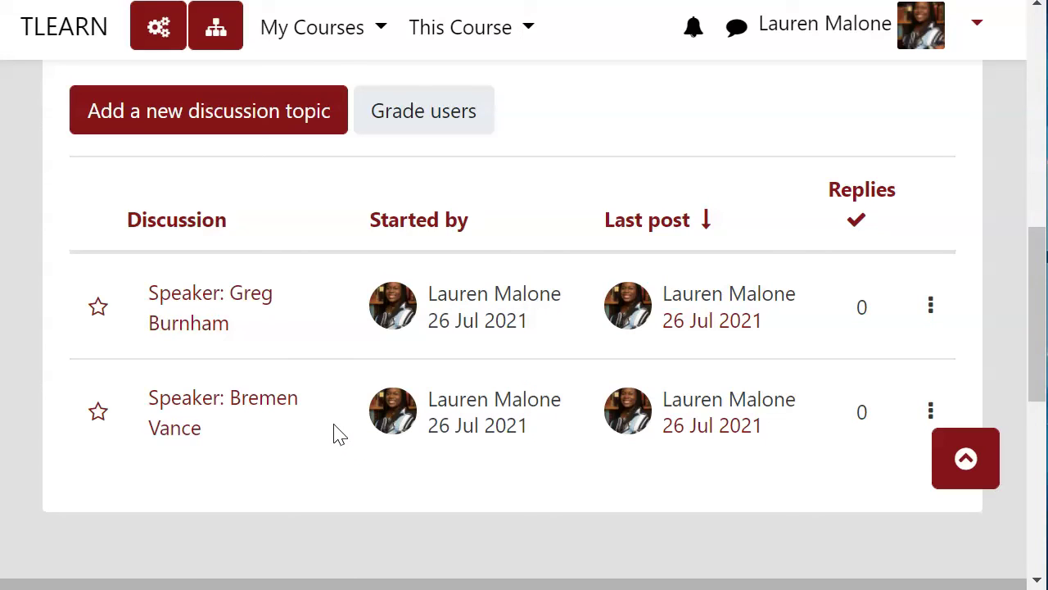
pyautogui.click(324, 315)
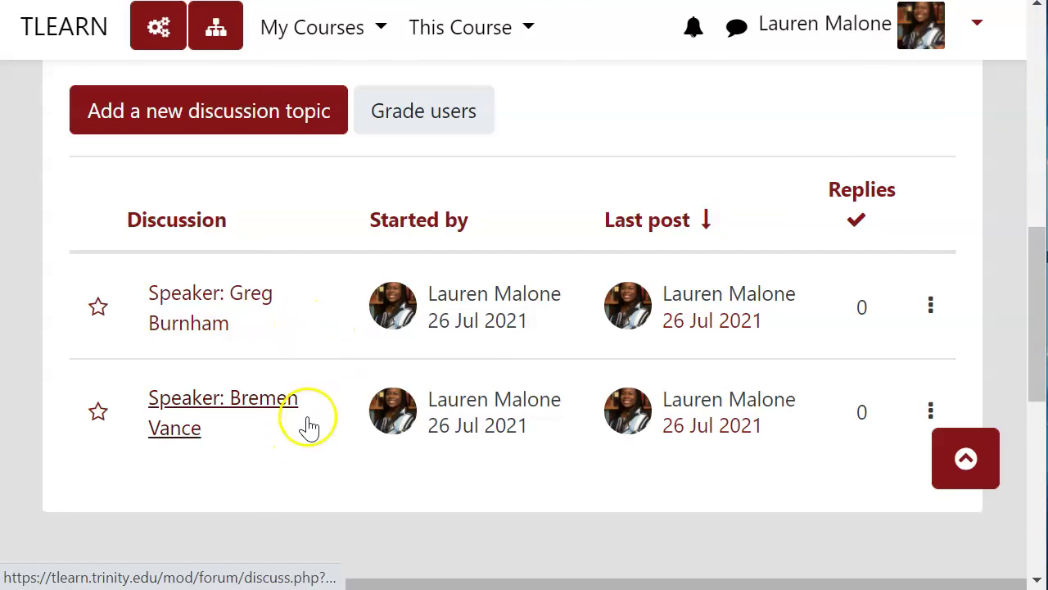
pyautogui.click(925, 312)
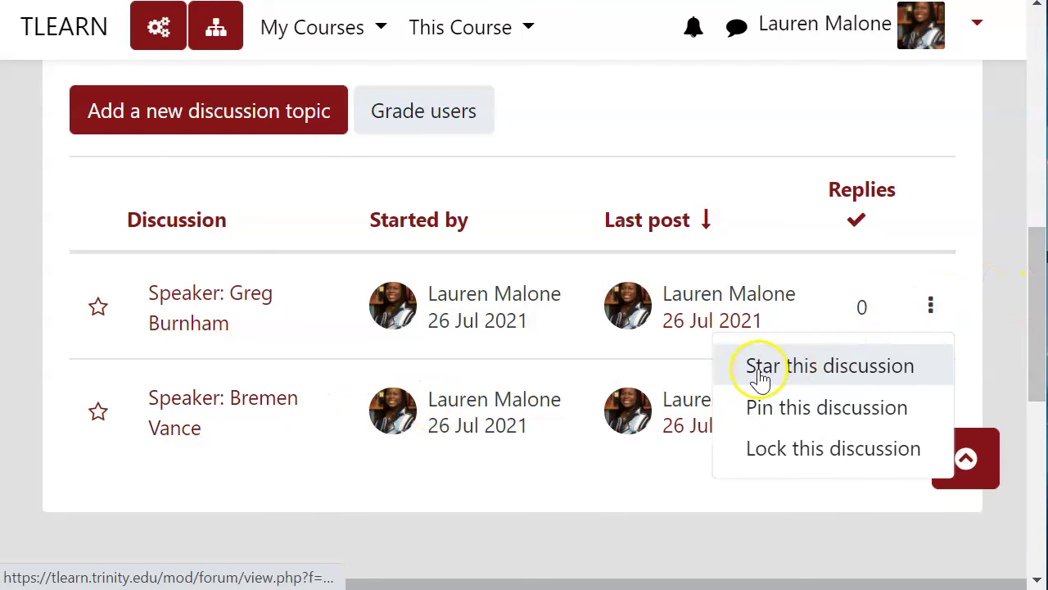
pyautogui.click(878, 418)
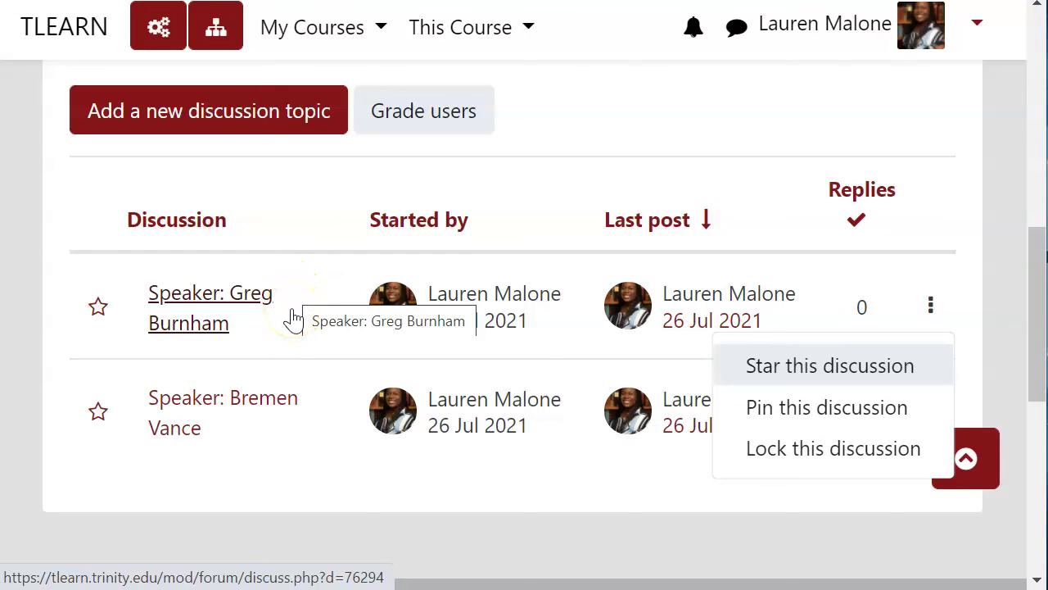
pyautogui.click(312, 318)
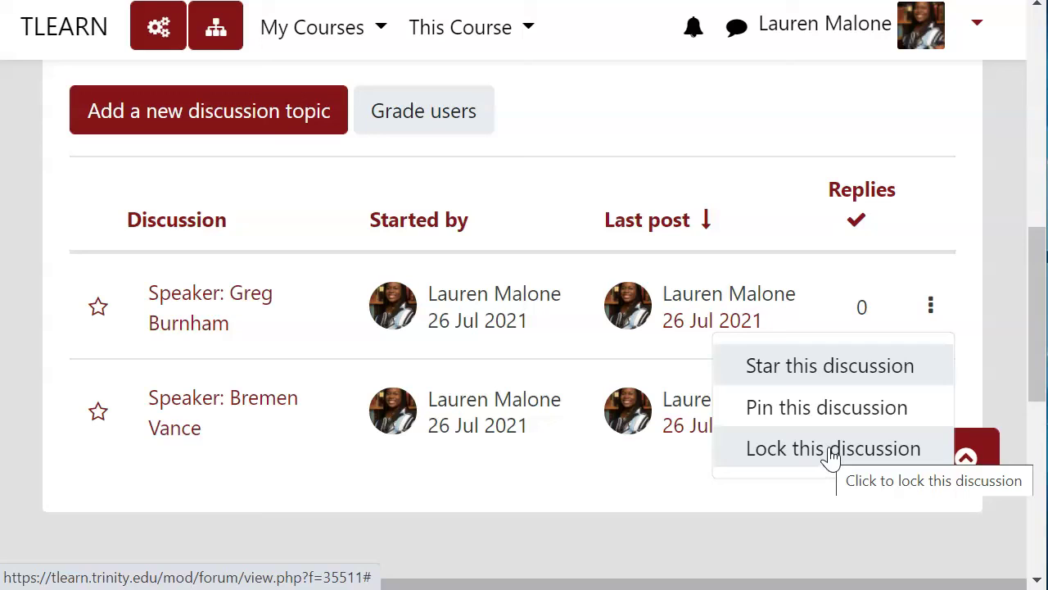
pyautogui.click(833, 456)
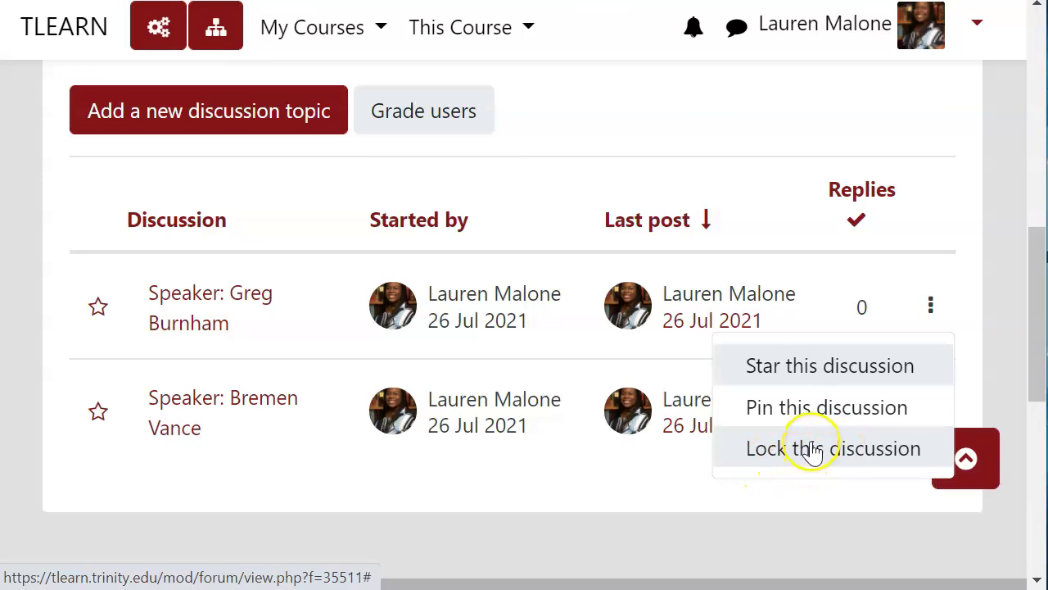
pyautogui.click(595, 472)
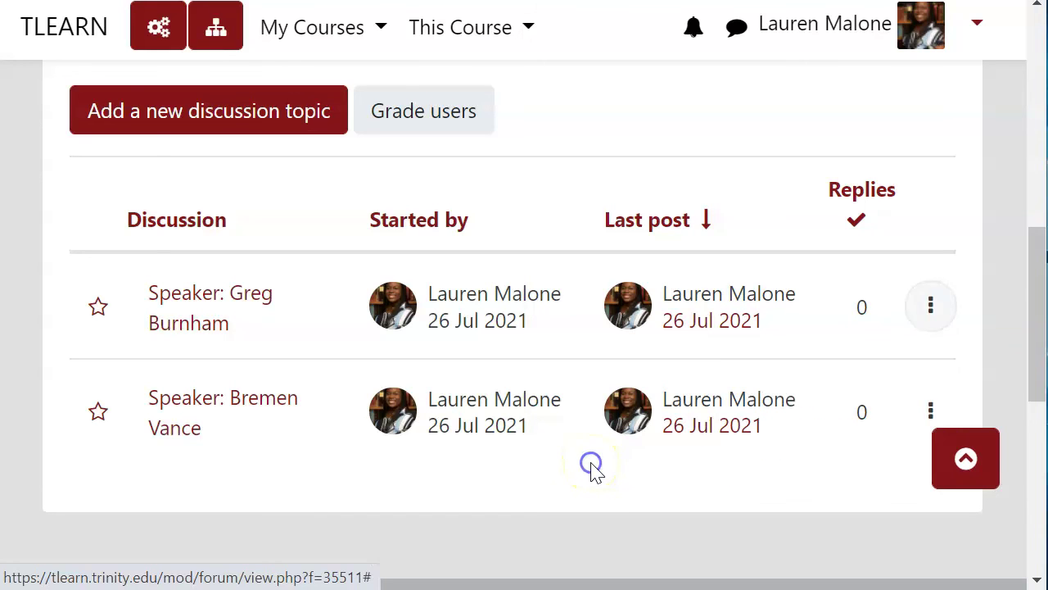
pyautogui.scroll(3, 595, 473)
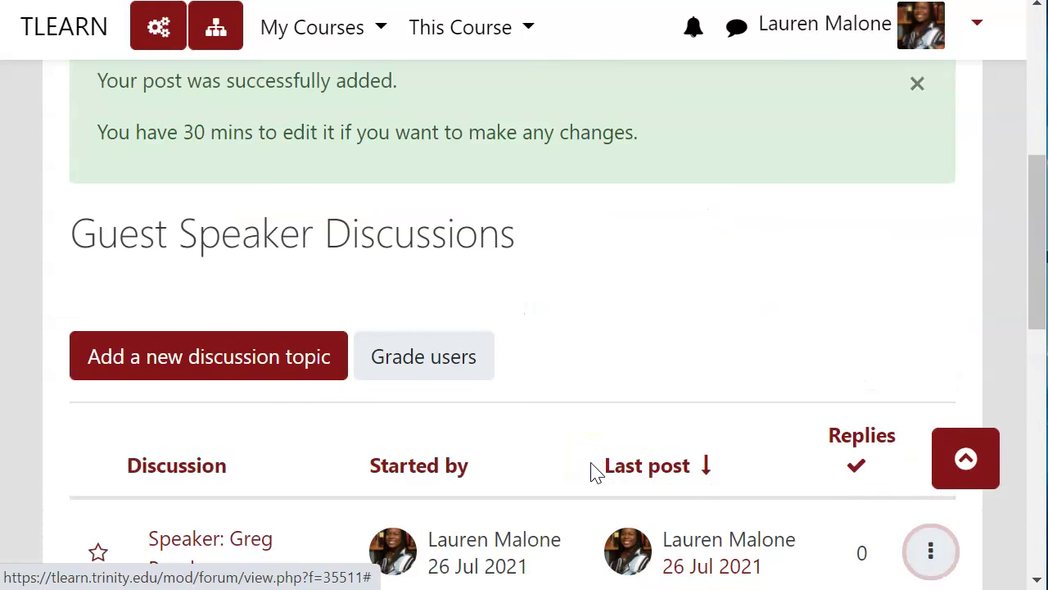
pyautogui.scroll(3, 595, 472)
pyautogui.scroll(-5, 595, 472)
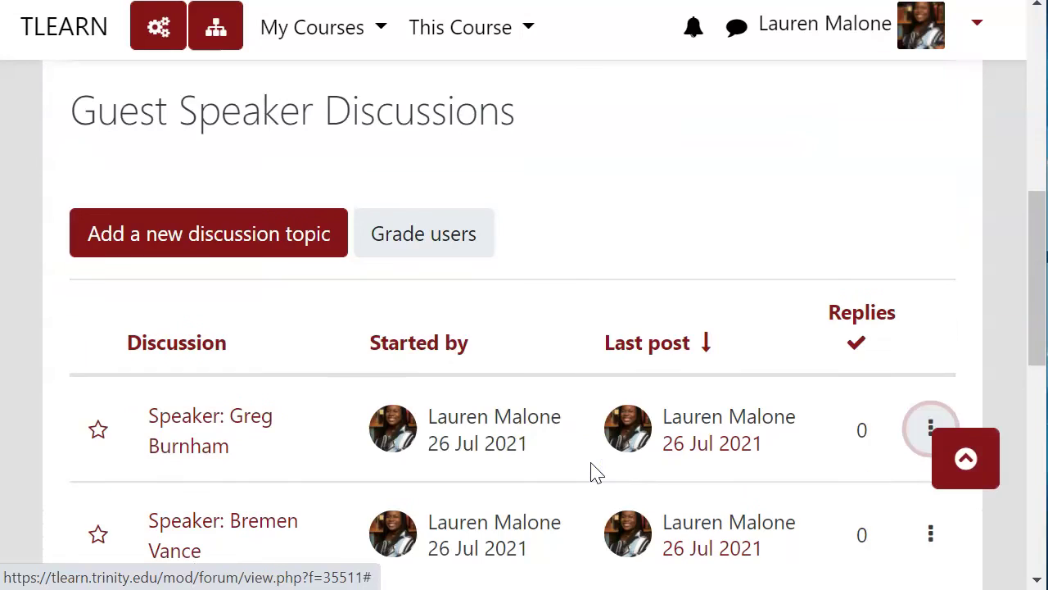
pyautogui.click(594, 466)
pyautogui.scroll(-2, 596, 468)
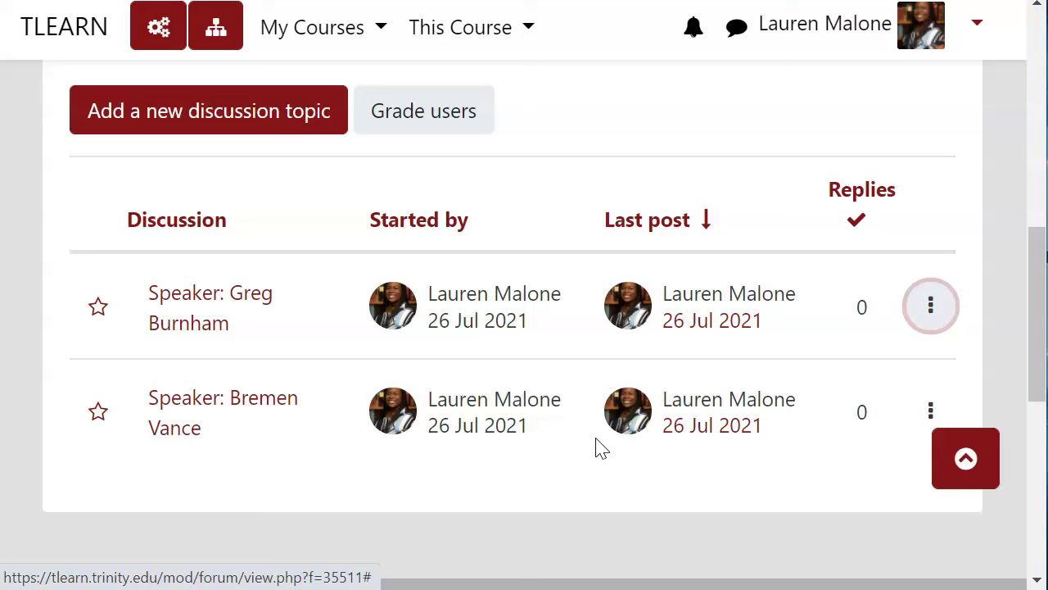
pyautogui.click(587, 454)
pyautogui.click(259, 510)
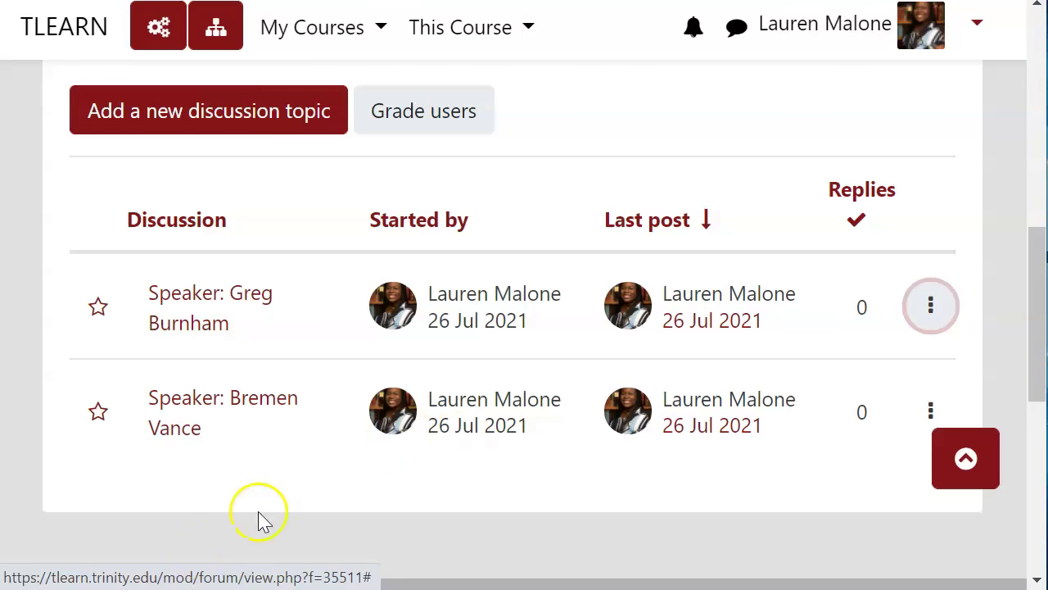